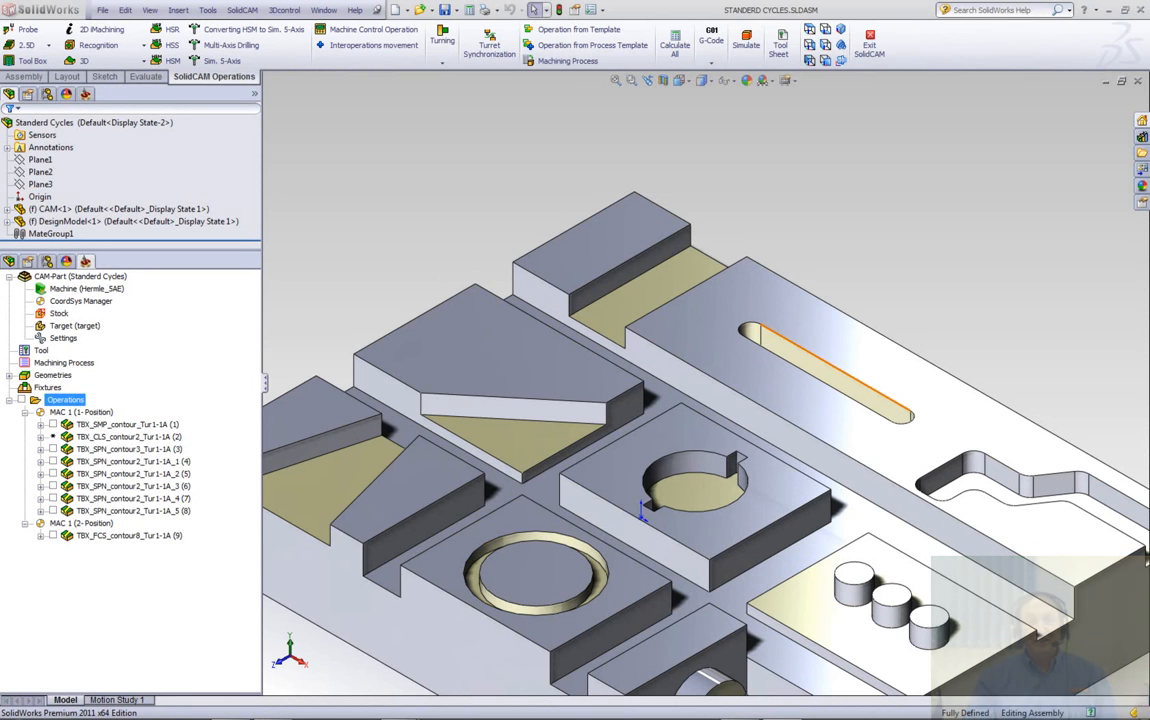
Step: Add a ToolBox Cycles operation and set its sub-operation to Spiral open slot
{"action": "left_click", "coordinate": [690, 455]}
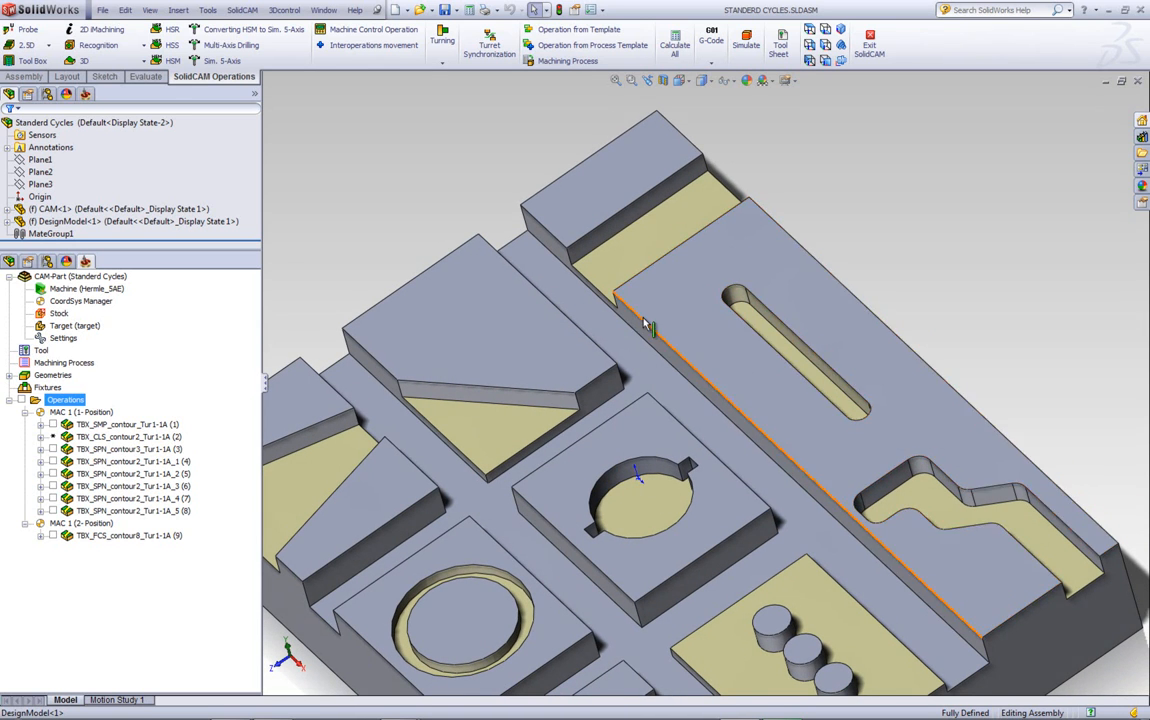
{"action": "middle_click_drag", "start_coordinate": [648, 311], "coordinate": [668, 300]}
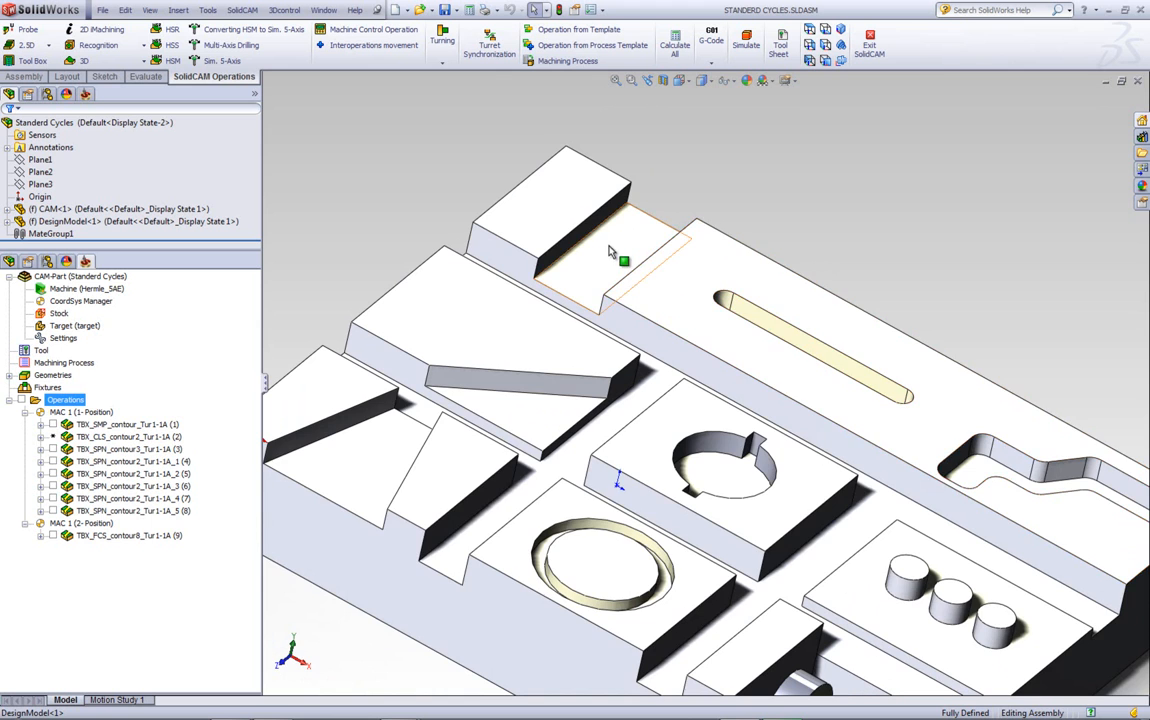
{"action": "scroll", "coordinate": [623, 291], "scroll_direction": "up", "scroll_amount": 1}
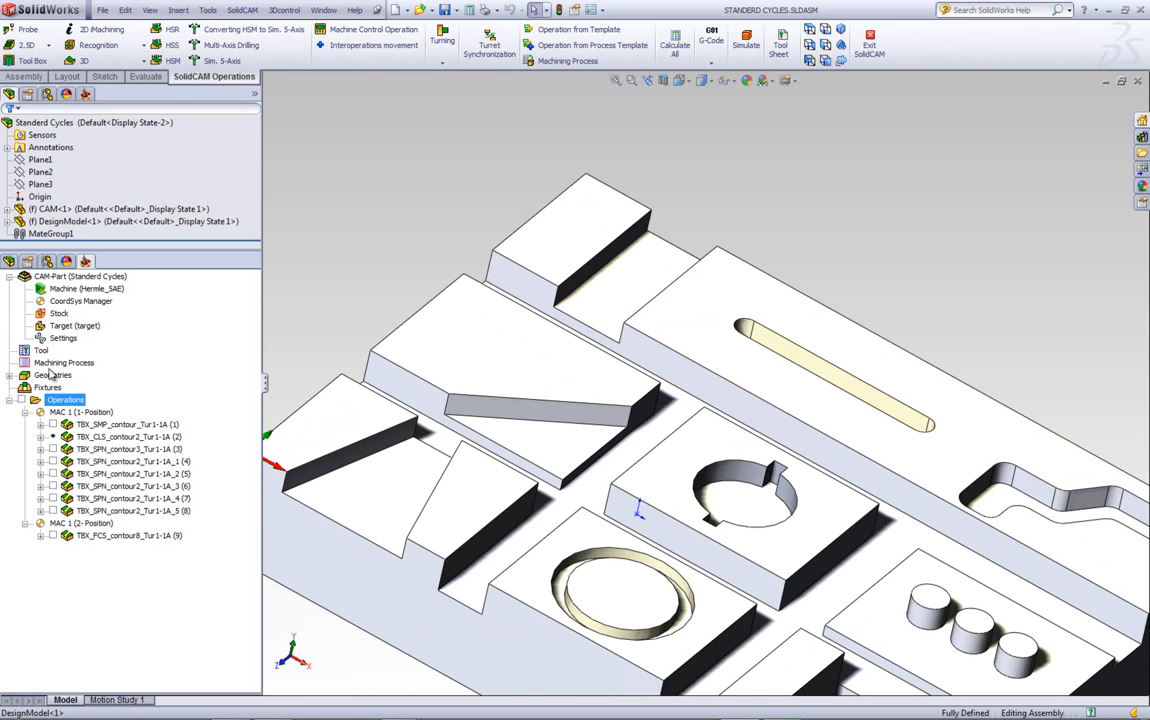
{"action": "right_click", "coordinate": [62, 400]}
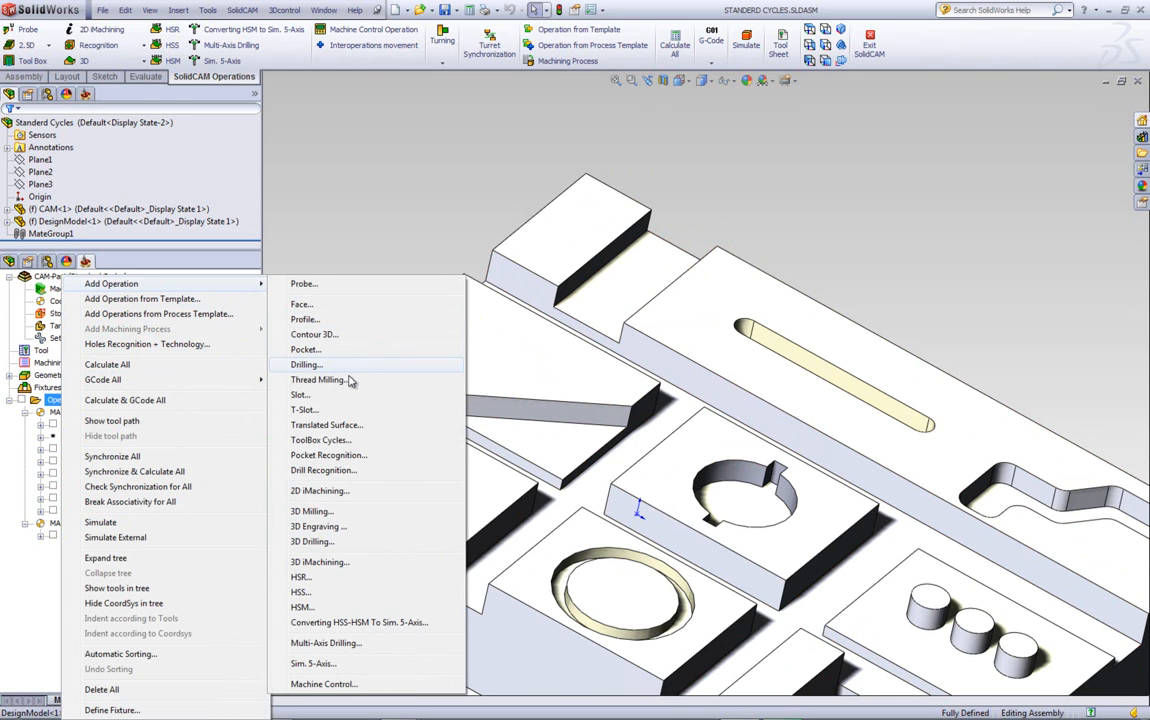
{"action": "left_click", "coordinate": [322, 440]}
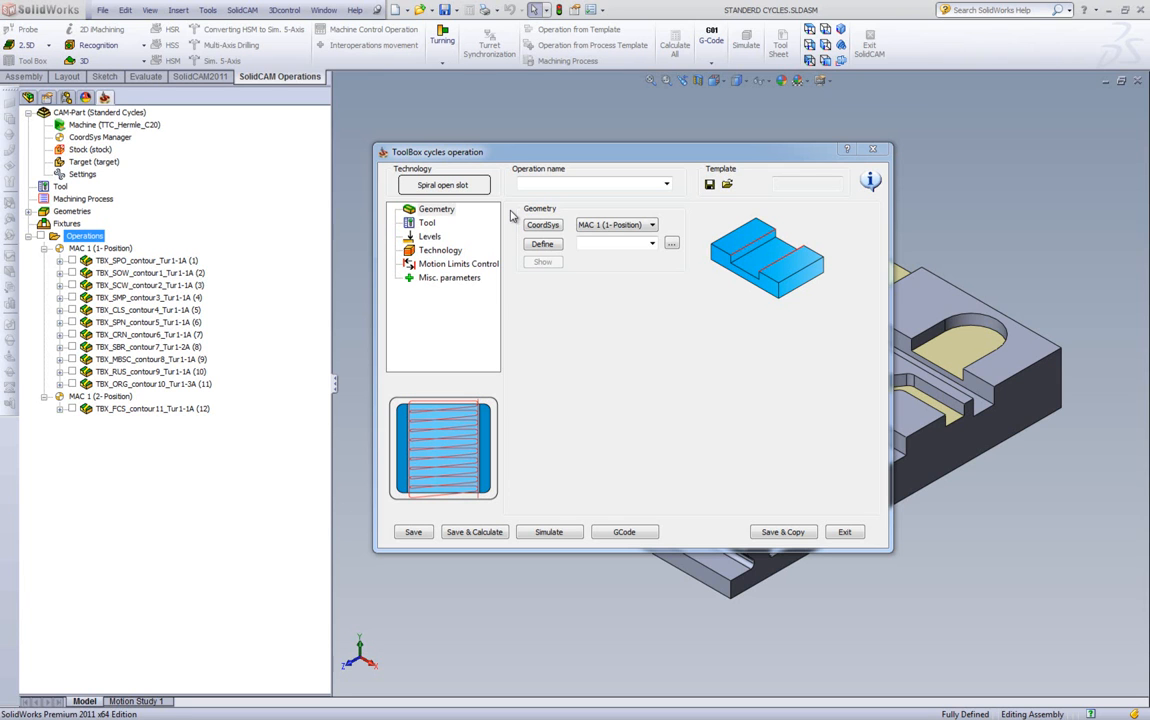
{"action": "left_click", "coordinate": [445, 186]}
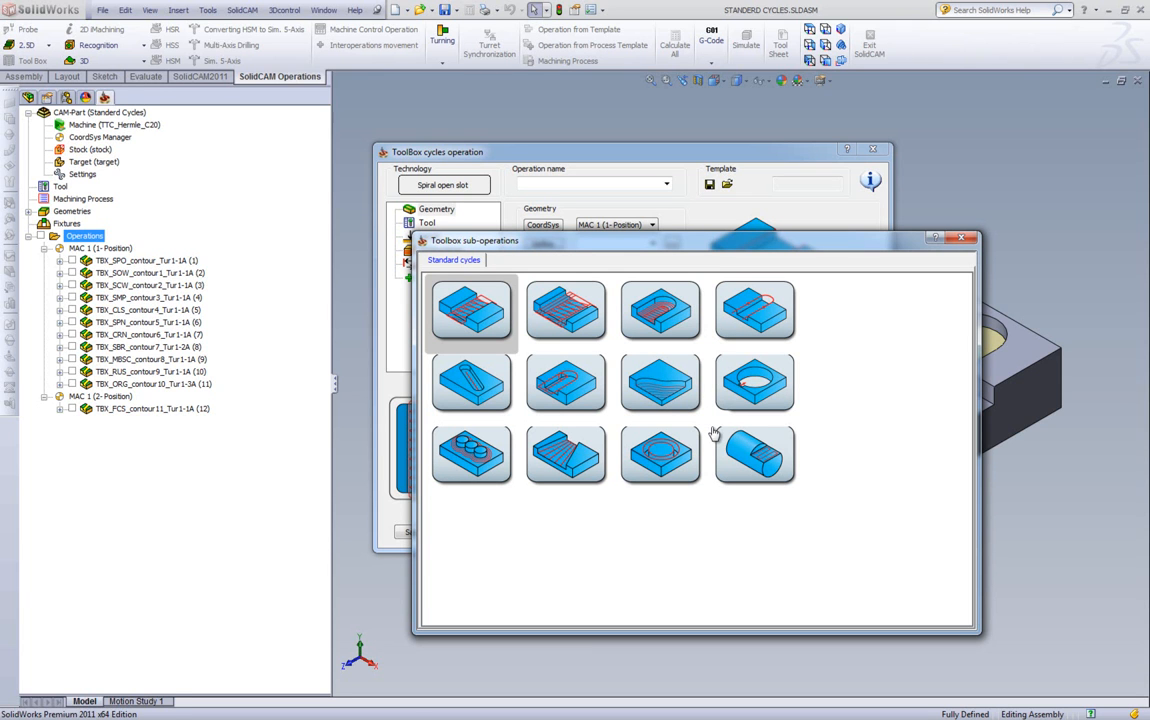
{"action": "left_click", "coordinate": [469, 317]}
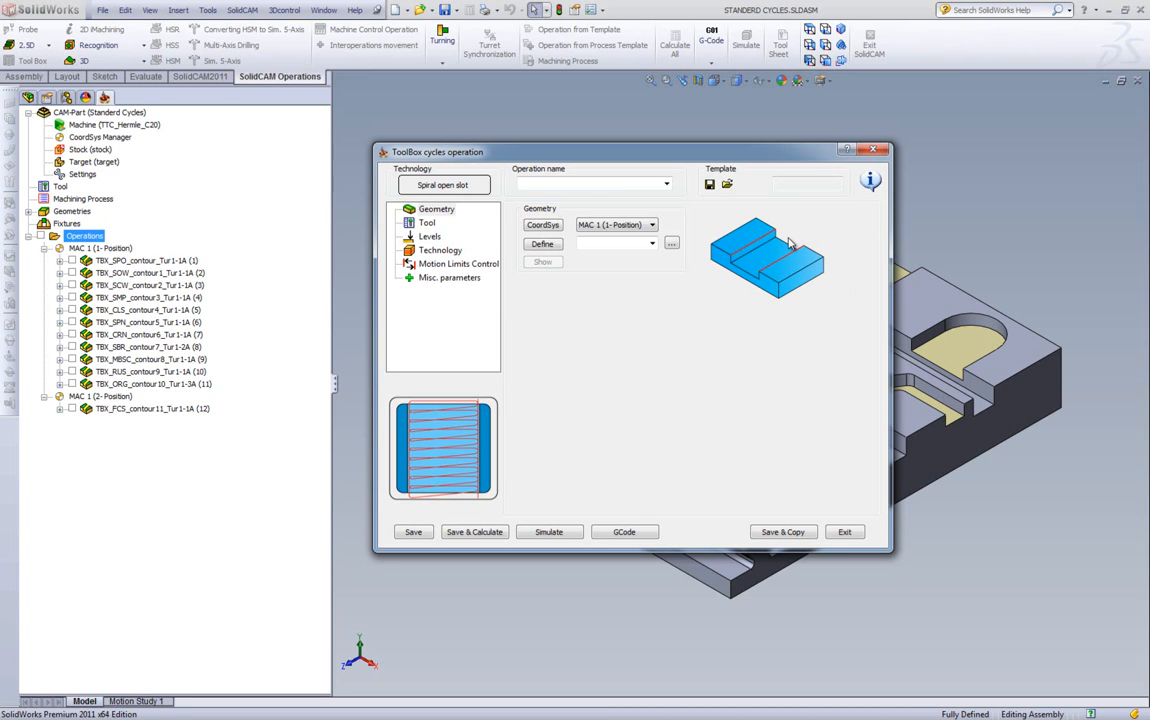
Step: Define the operation's geometry from the two opposite wall edges of the narrow open slot in the back row
{"action": "left_click", "coordinate": [549, 248]}
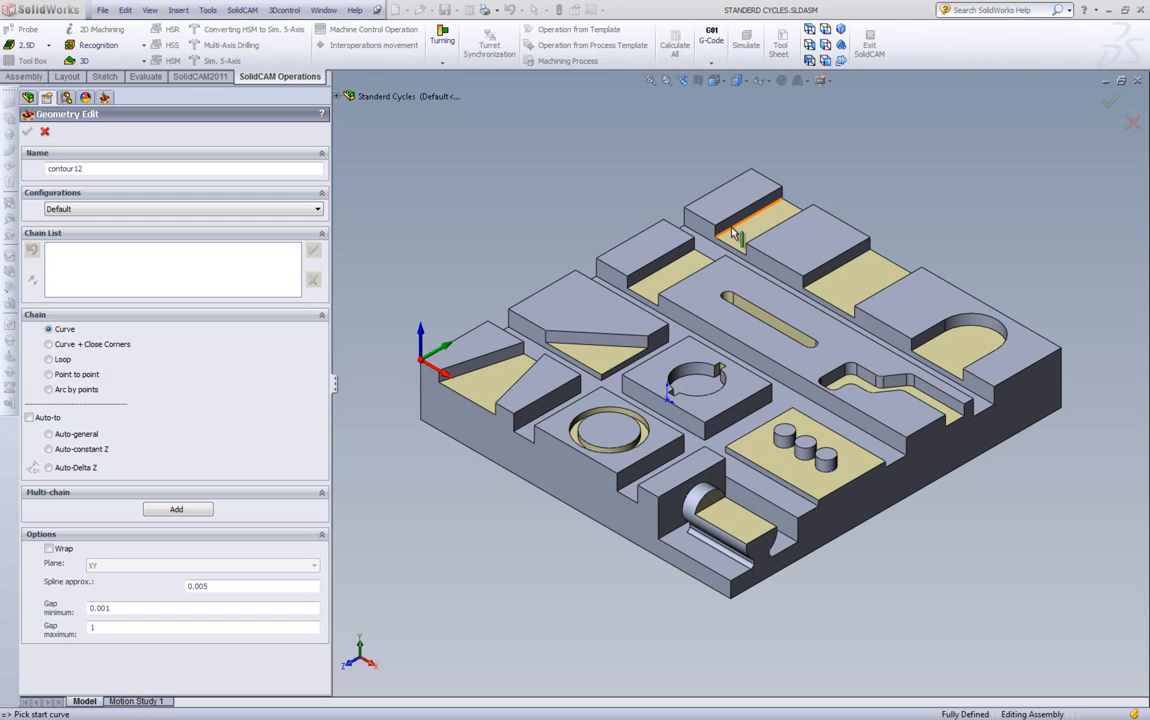
{"action": "left_click", "coordinate": [756, 237]}
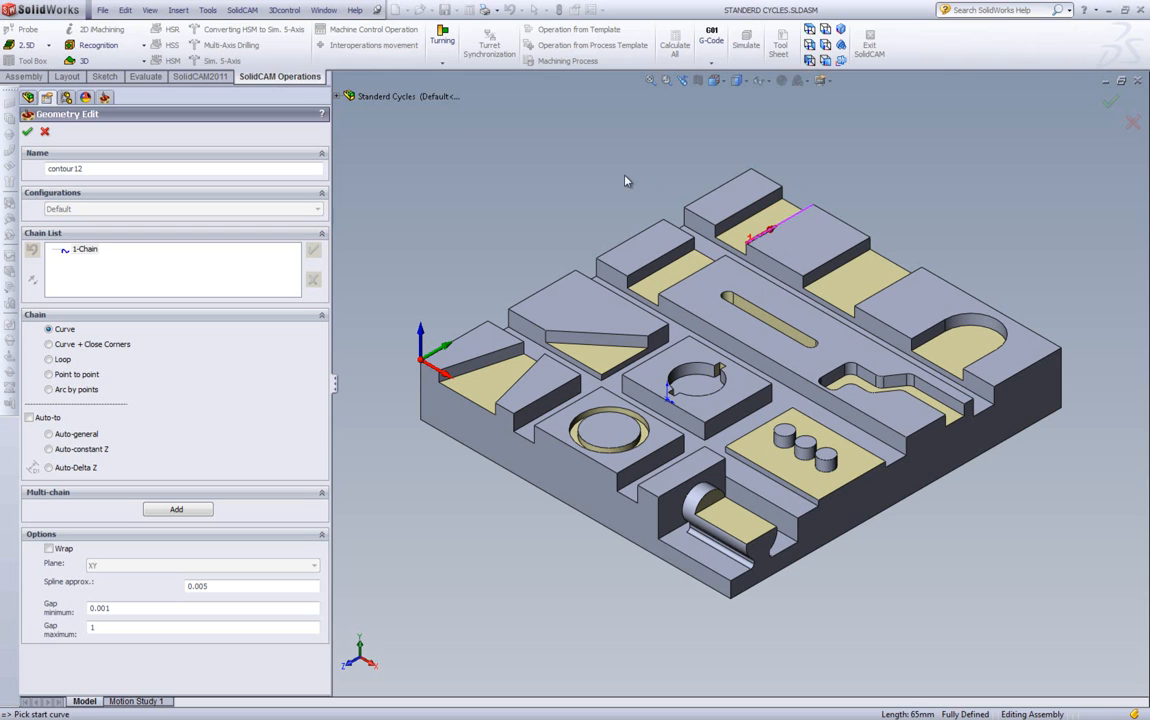
{"action": "left_click", "coordinate": [748, 205]}
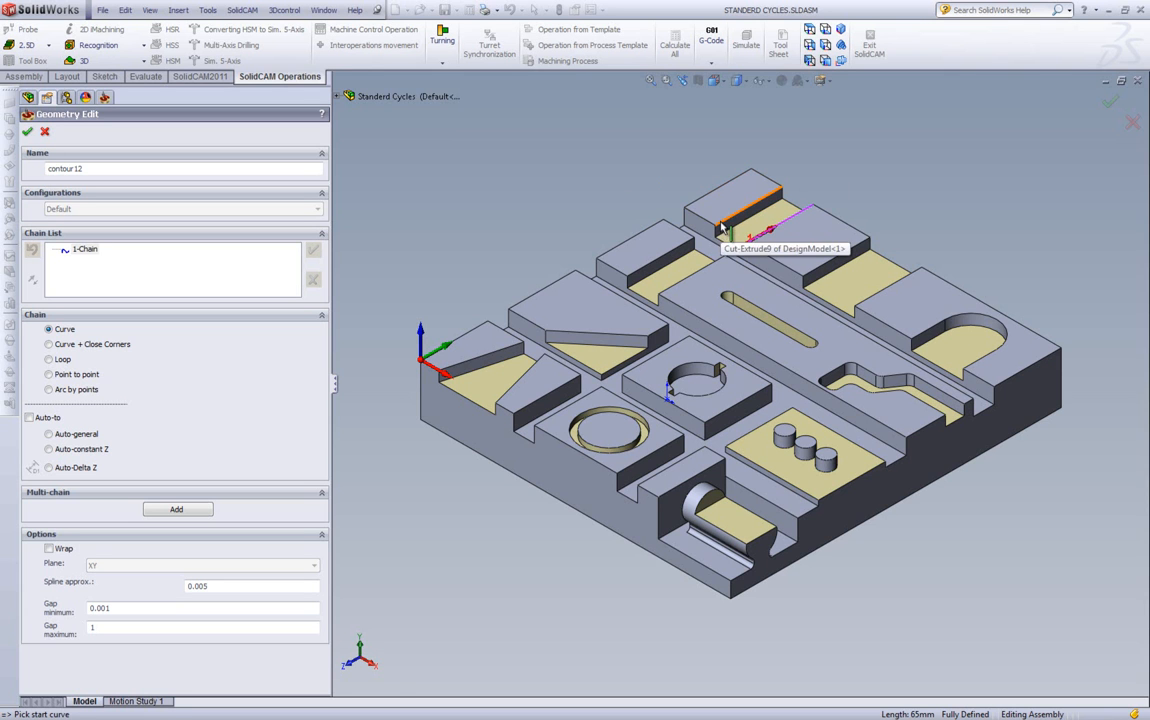
{"action": "left_click", "coordinate": [28, 133]}
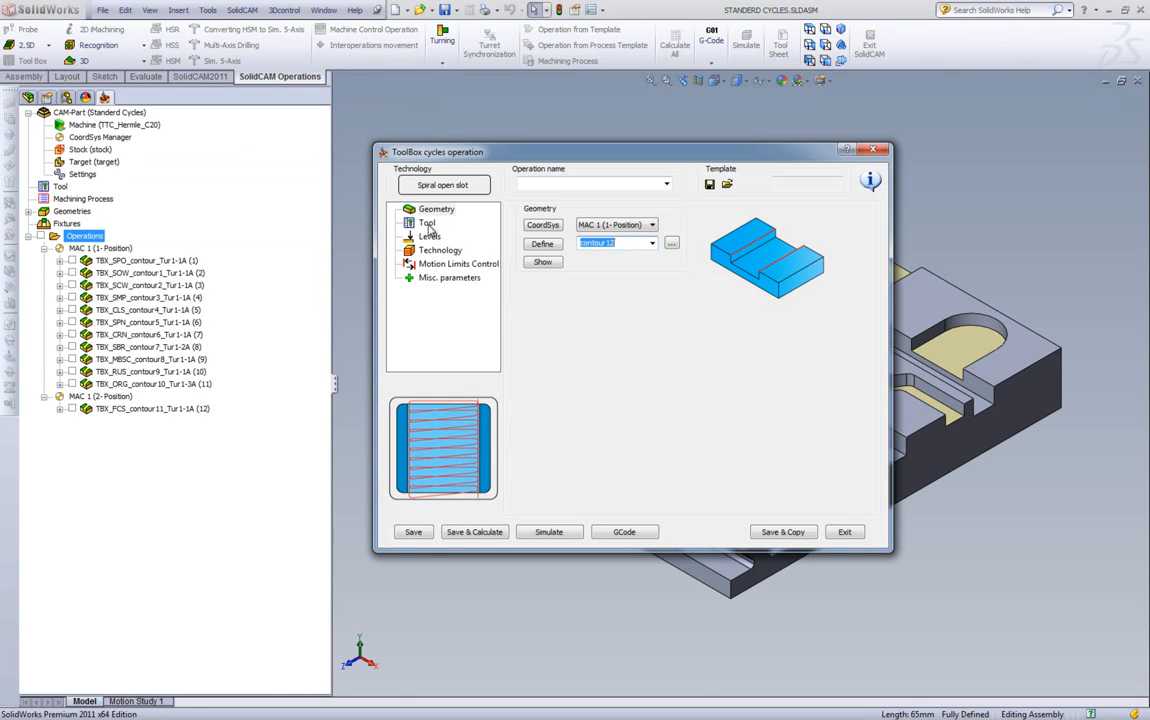
Step: Assign tool 1, the 10 mm end mill, to the spiral open slot operation
{"action": "left_click", "coordinate": [429, 225]}
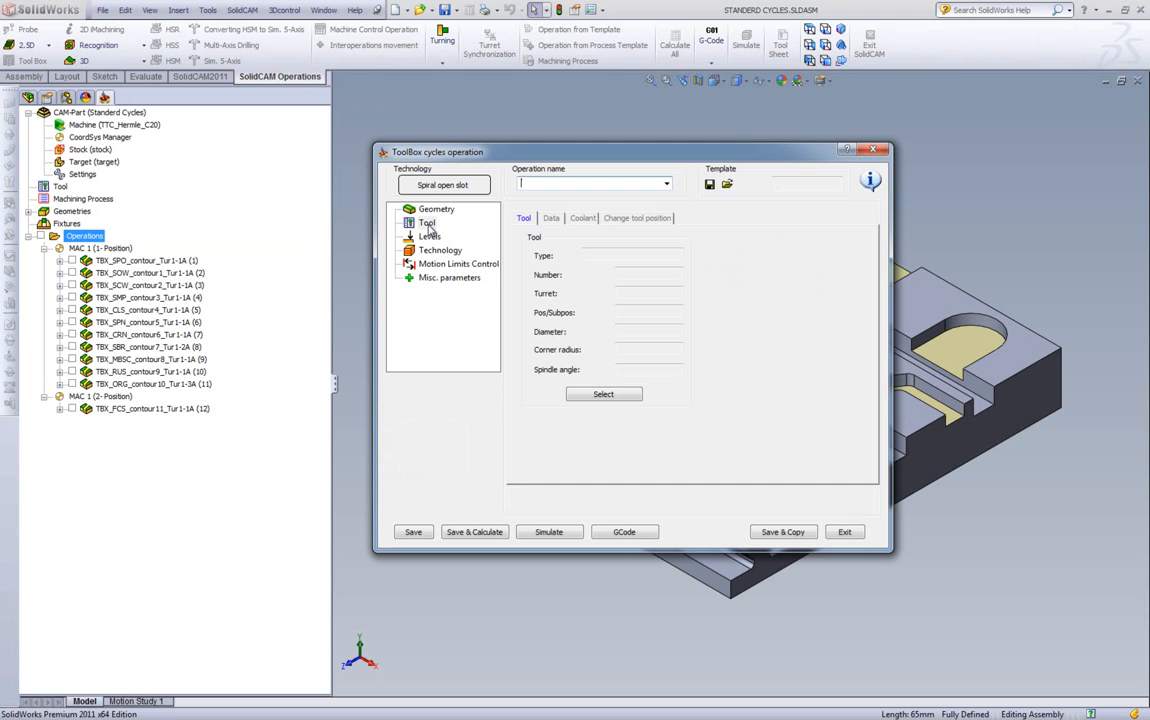
{"action": "left_click", "coordinate": [600, 391]}
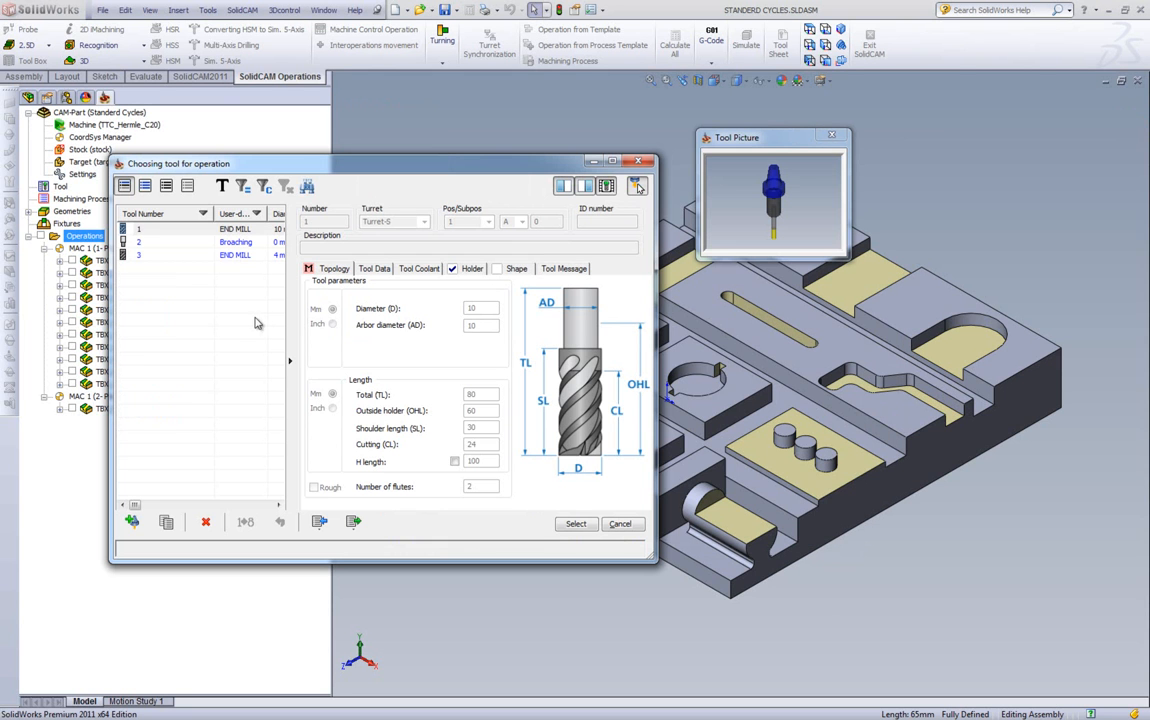
{"action": "left_click", "coordinate": [243, 232]}
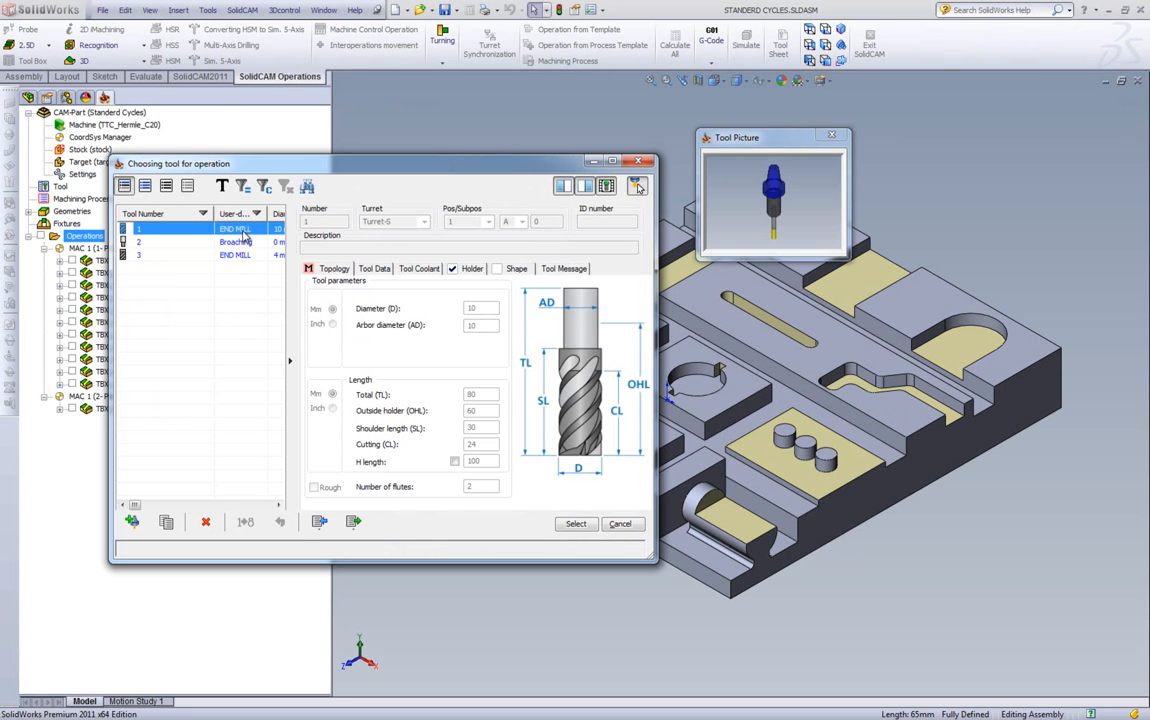
{"action": "left_click", "coordinate": [576, 523]}
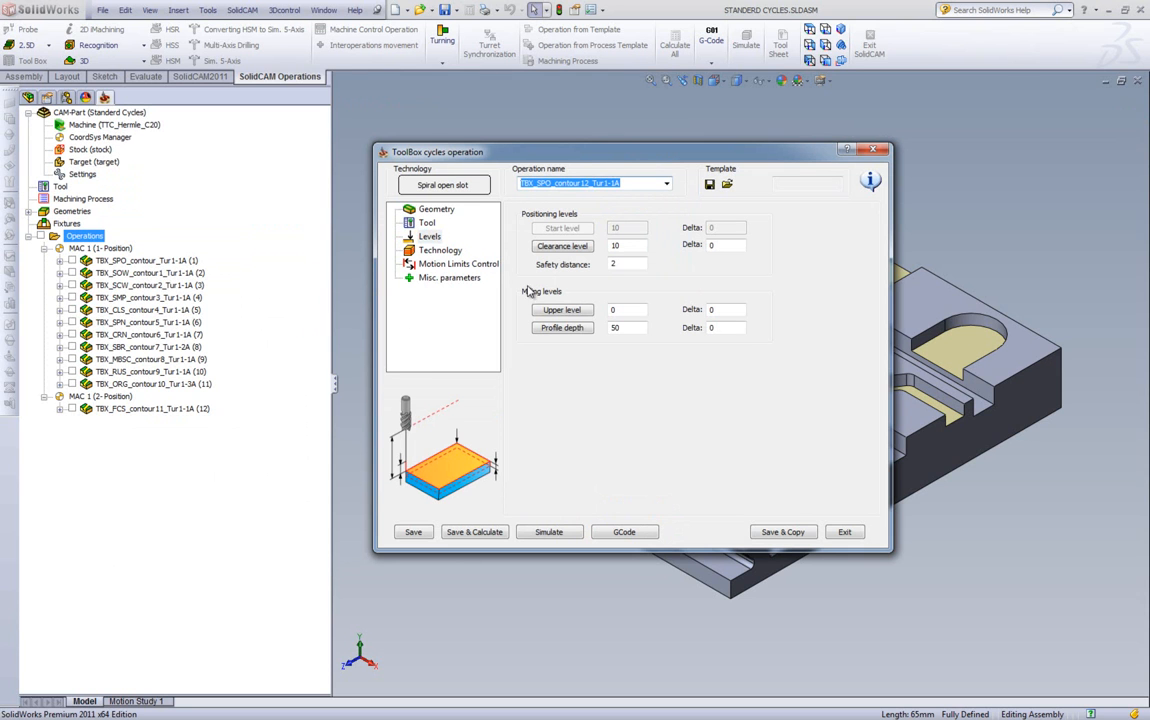
Step: Set the profile depth by picking the floor face of the narrow open slot
{"action": "left_click", "coordinate": [575, 328]}
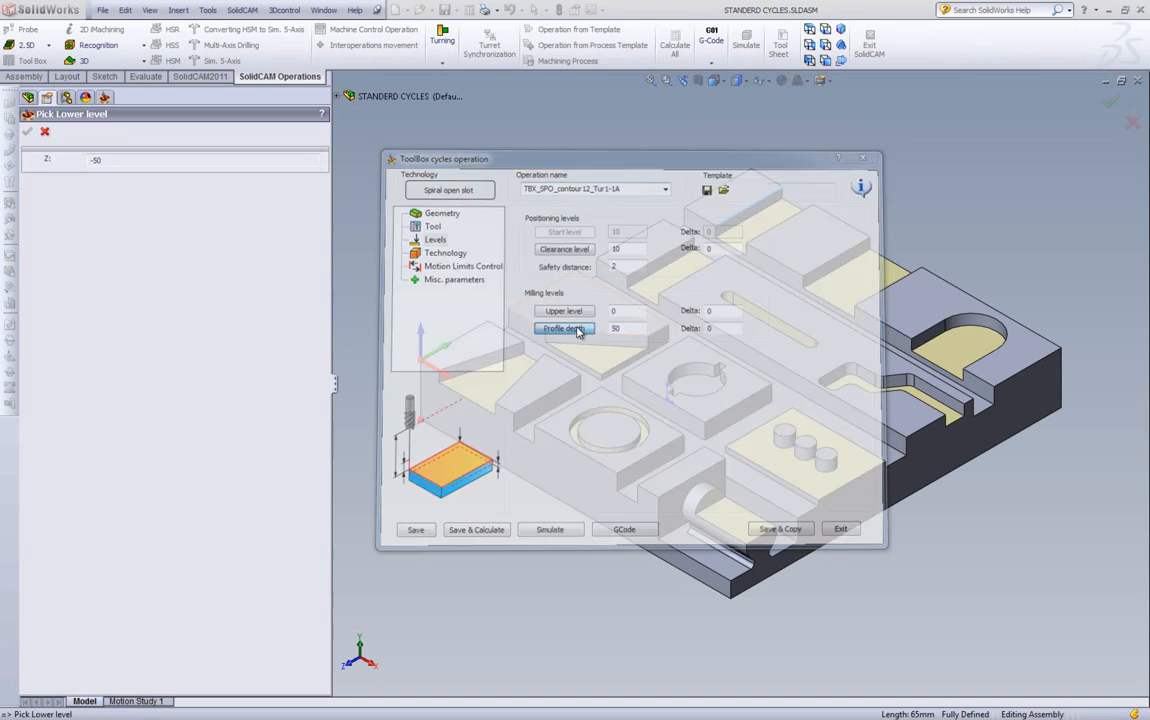
{"action": "left_click", "coordinate": [645, 258]}
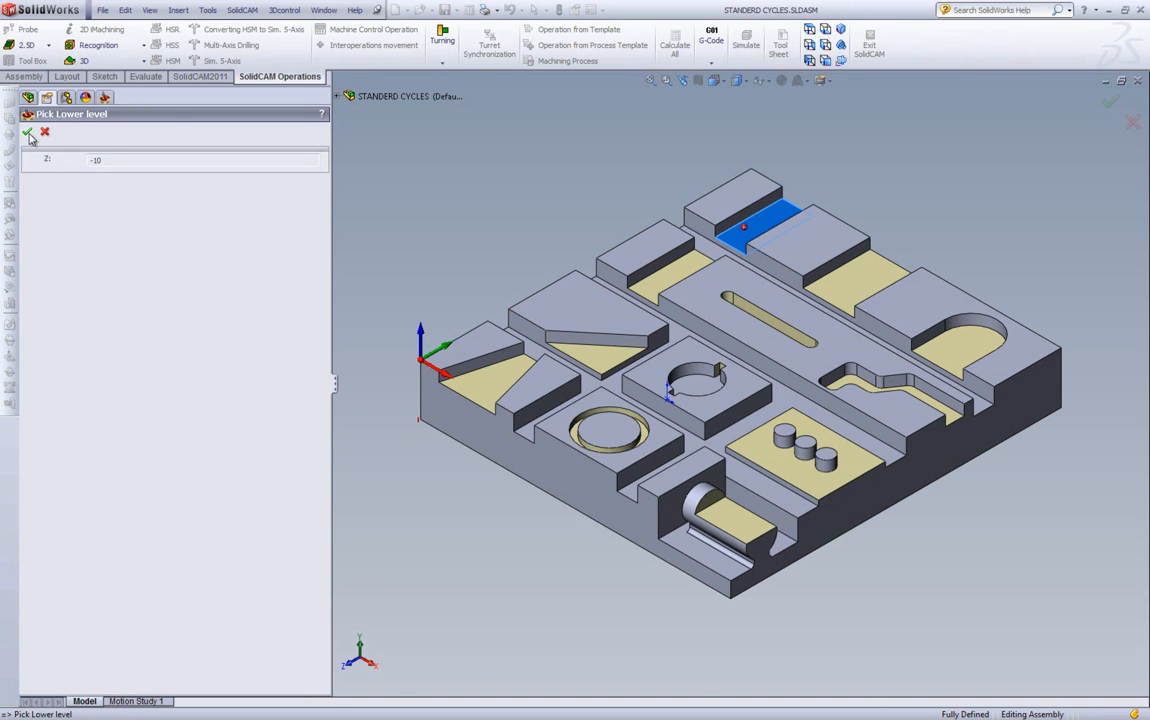
{"action": "left_click", "coordinate": [27, 131]}
Step: Set the spiral cuts to a min step over of 2 and max step over of 5, and save and calculate the operation
{"action": "left_click", "coordinate": [440, 250]}
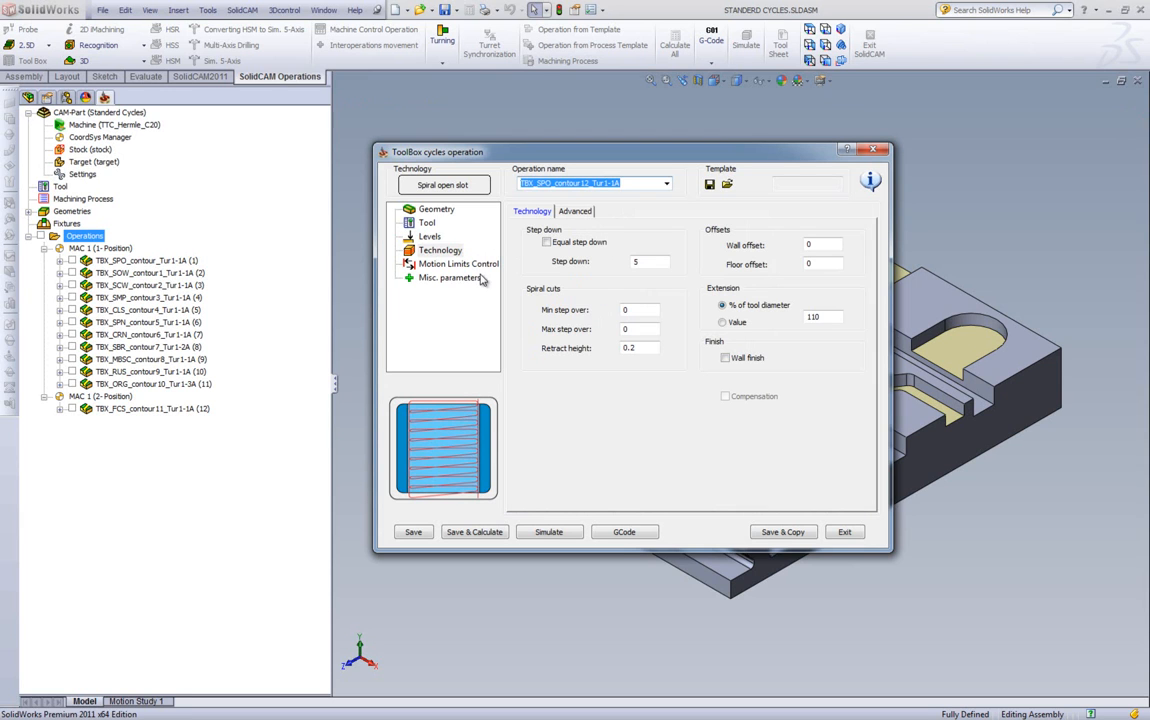
{"action": "double_click", "coordinate": [642, 311]}
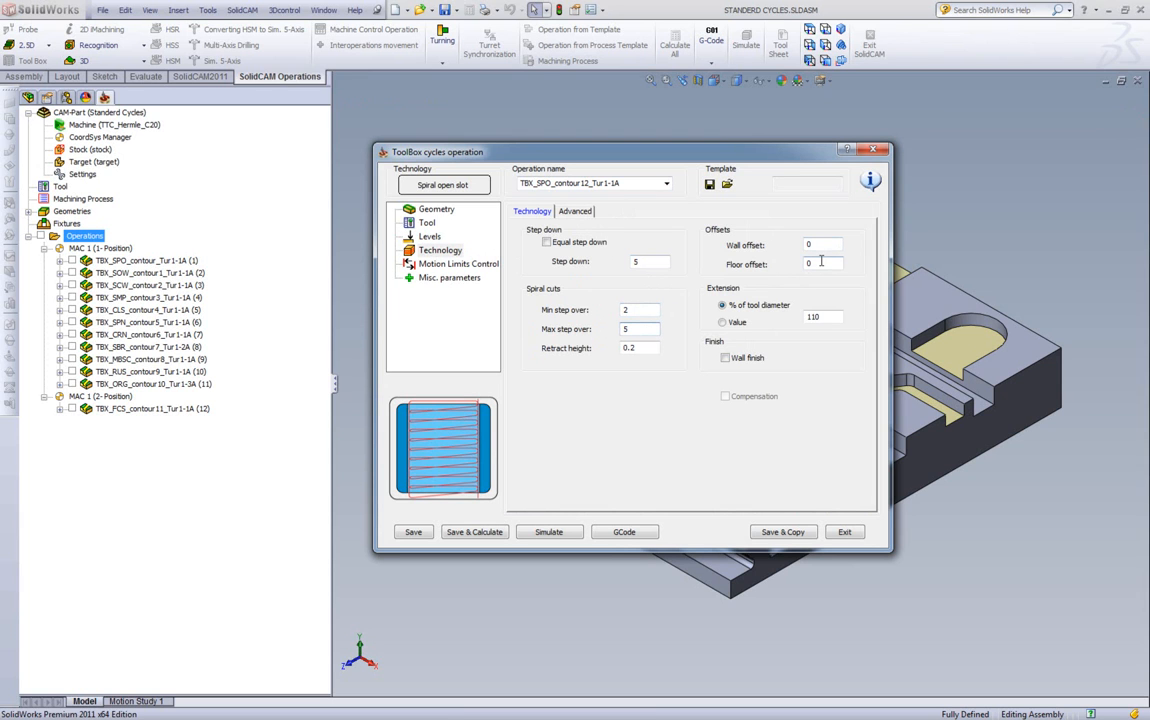
{"action": "left_click", "coordinate": [823, 317]}
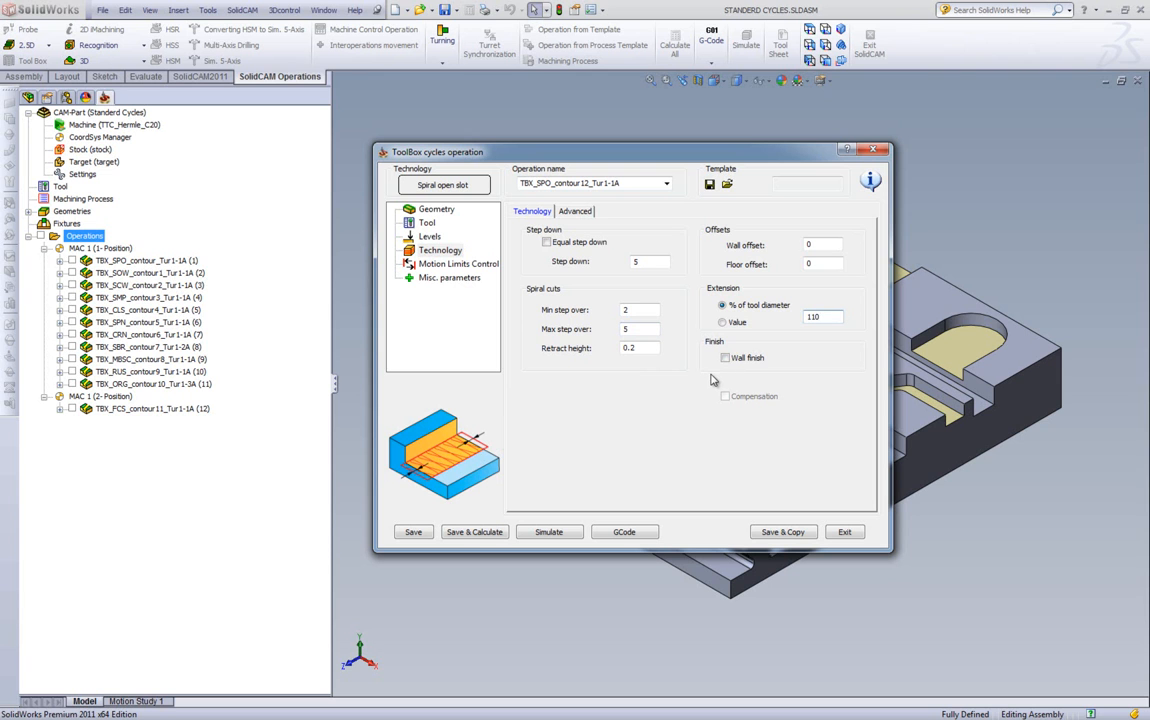
{"action": "left_click", "coordinate": [475, 533]}
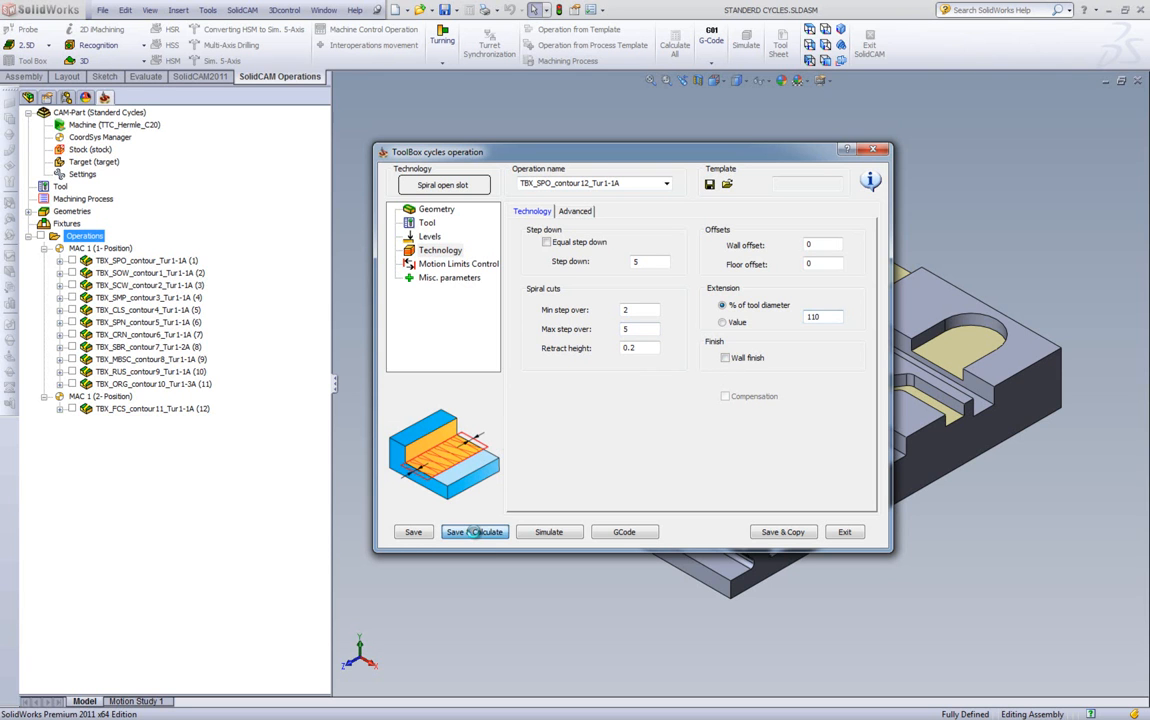
Step: Simulate the spiral open slot toolpath in Host CAD mode from the top view with the tool shown, and hide the tool during playback
{"action": "left_click", "coordinate": [552, 534]}
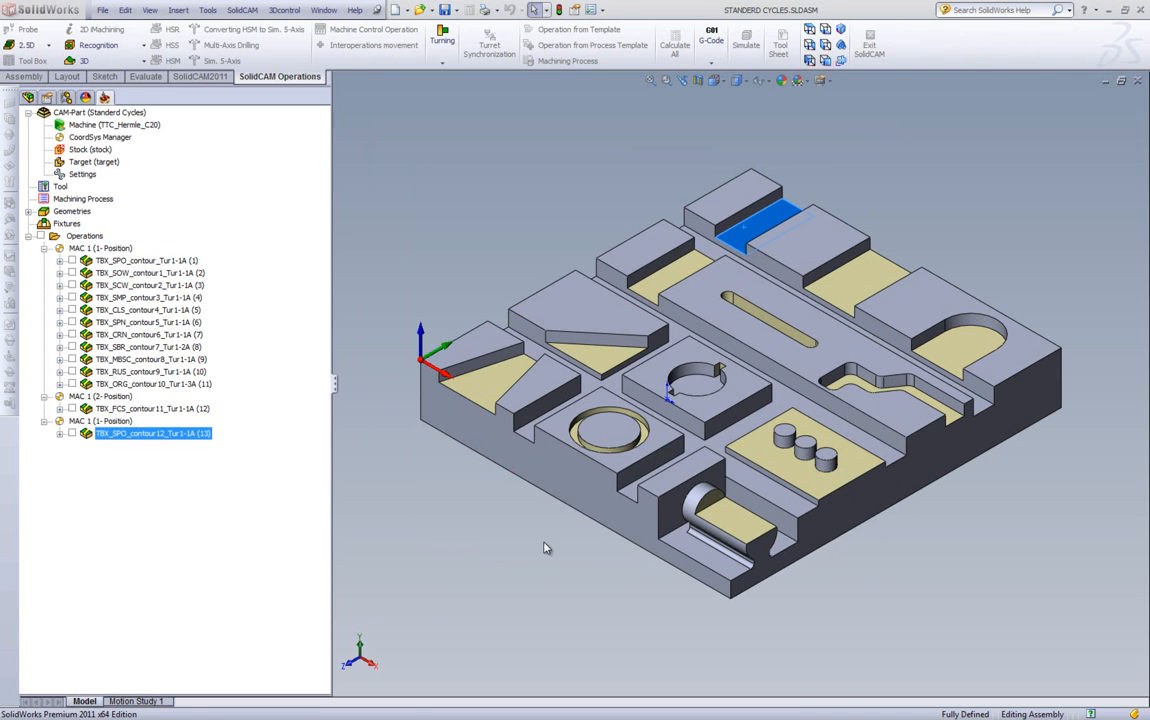
{"action": "left_click", "coordinate": [810, 30]}
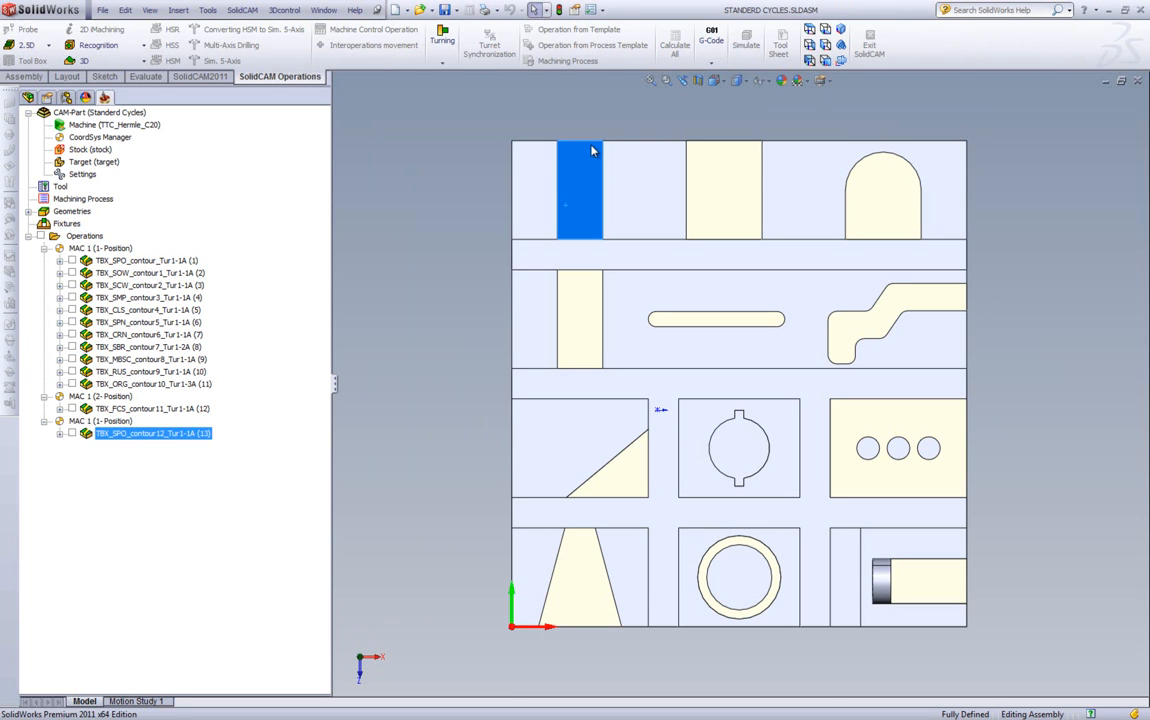
{"action": "left_click", "coordinate": [437, 269]}
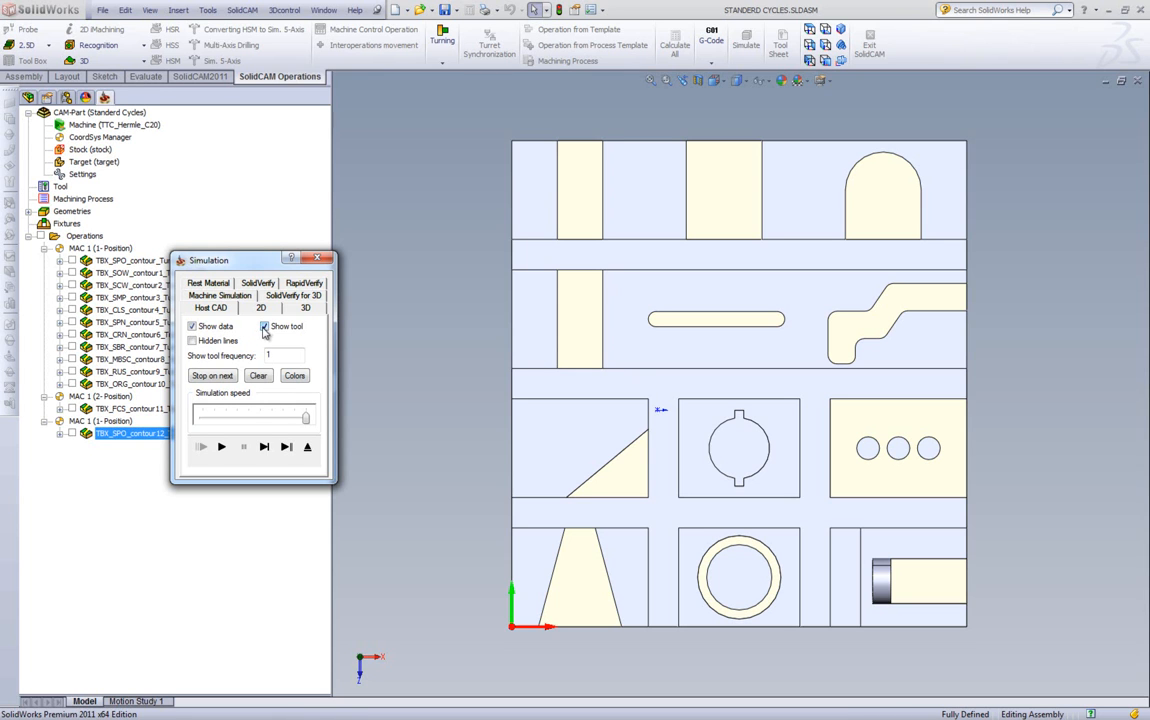
{"action": "left_click", "coordinate": [221, 446]}
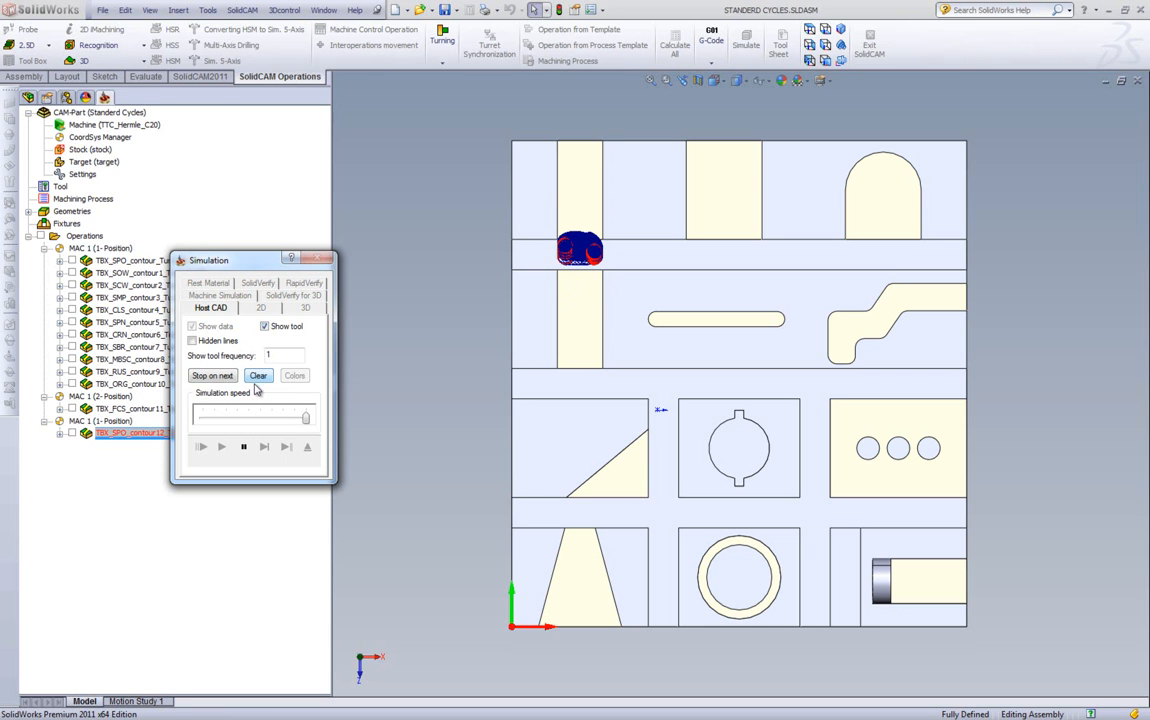
{"action": "left_click", "coordinate": [265, 327]}
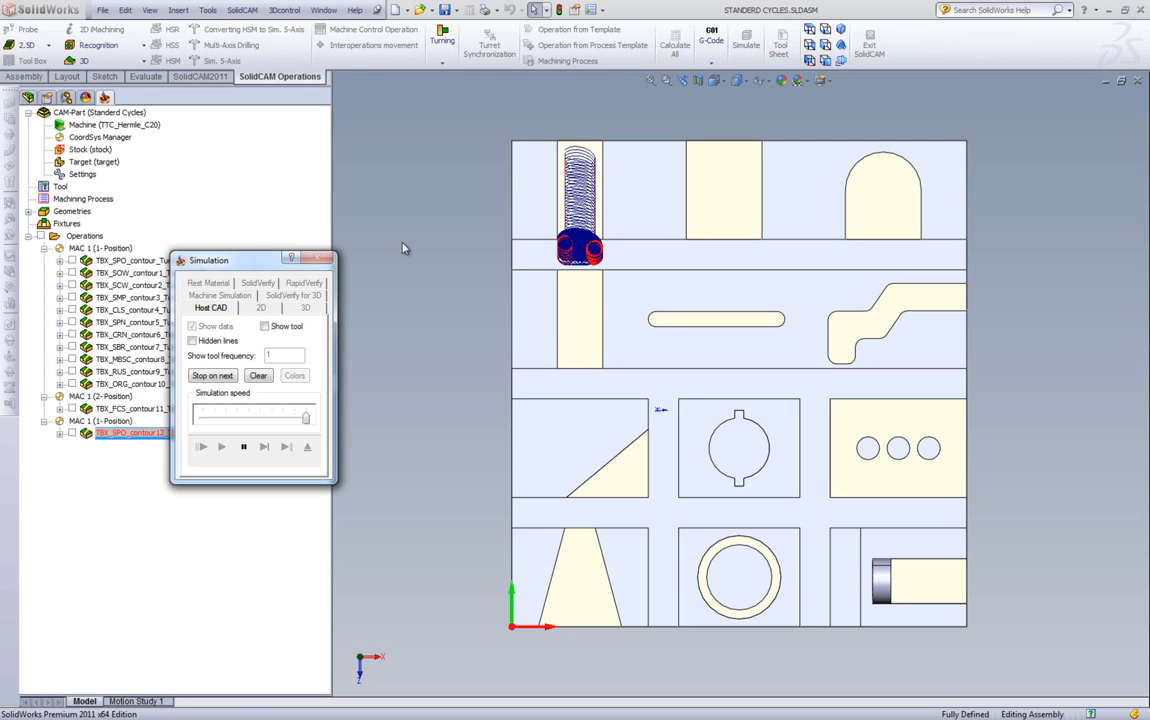
Step: Add another ToolBox Cycles operation using the Spiral open slot wide sub-operation
{"action": "right_click", "coordinate": [82, 236]}
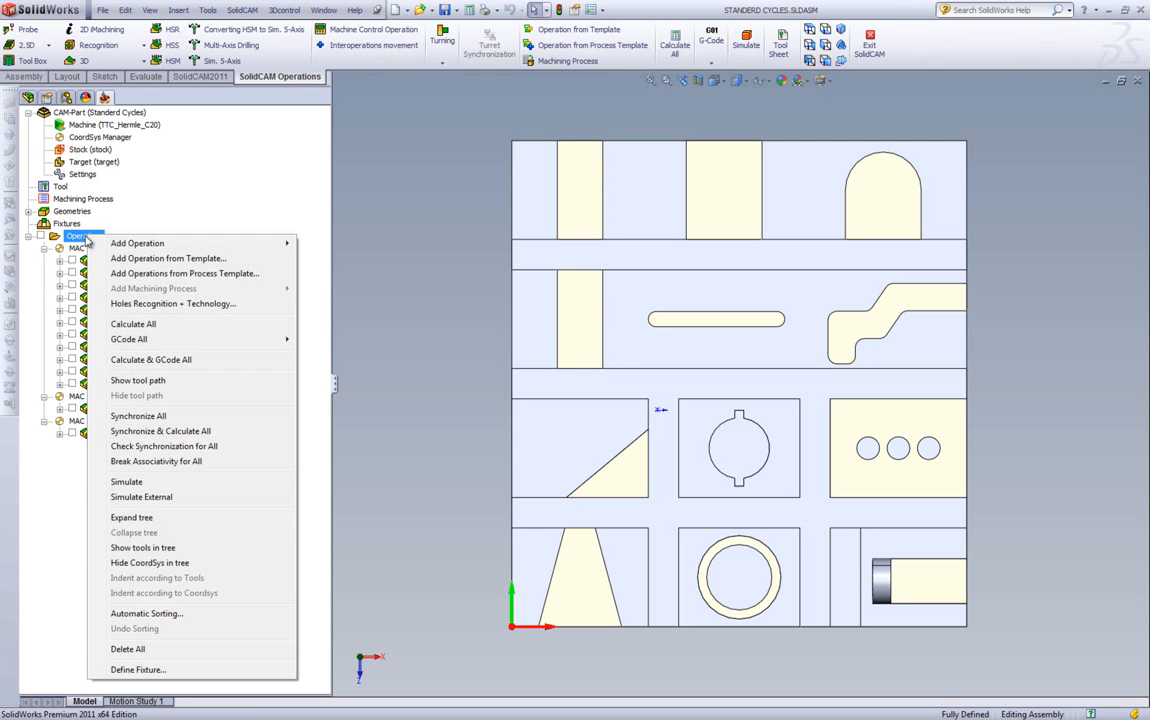
{"action": "mouse_move", "coordinate": [180, 244]}
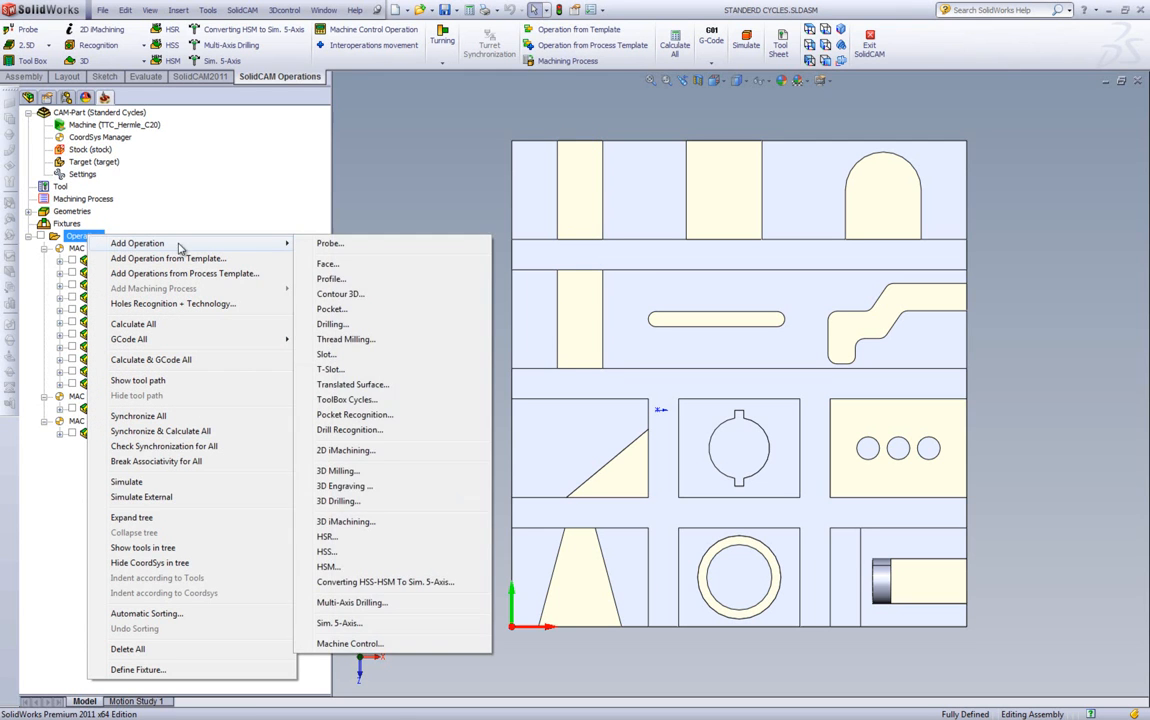
{"action": "left_click", "coordinate": [344, 401]}
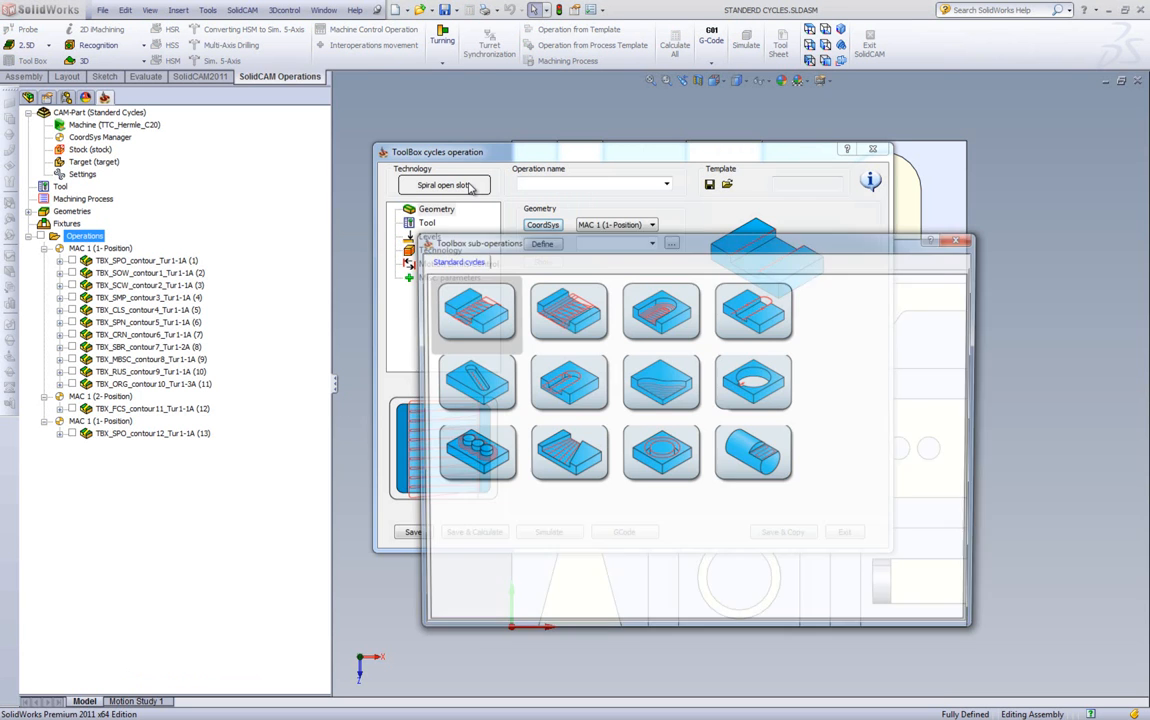
{"action": "left_click", "coordinate": [563, 313]}
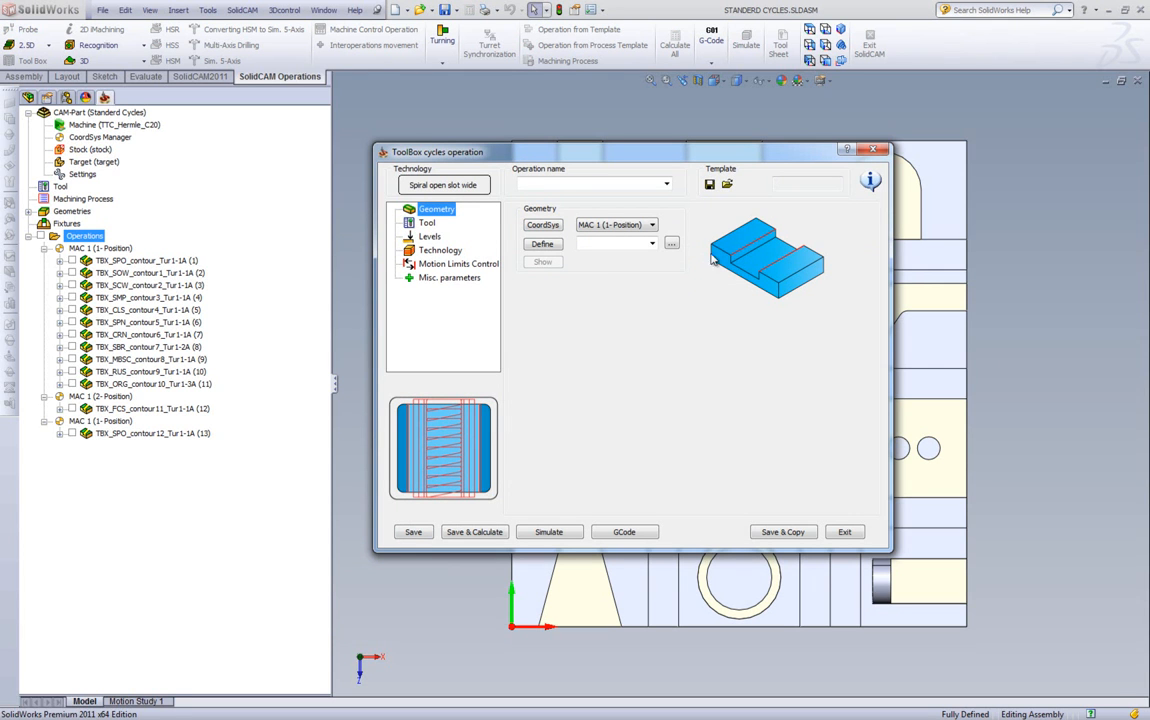
Step: Define the geometry from the two opposite wall edges of the wide open slot in the back row
{"action": "left_click", "coordinate": [542, 244]}
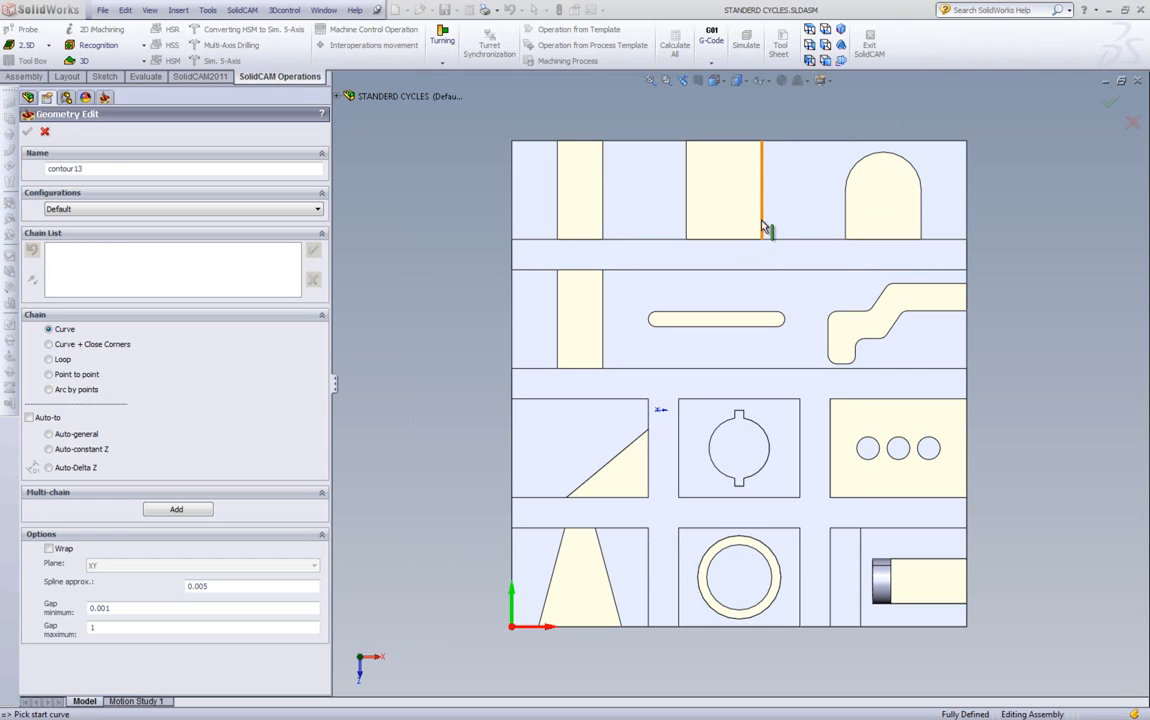
{"action": "left_click", "coordinate": [763, 228]}
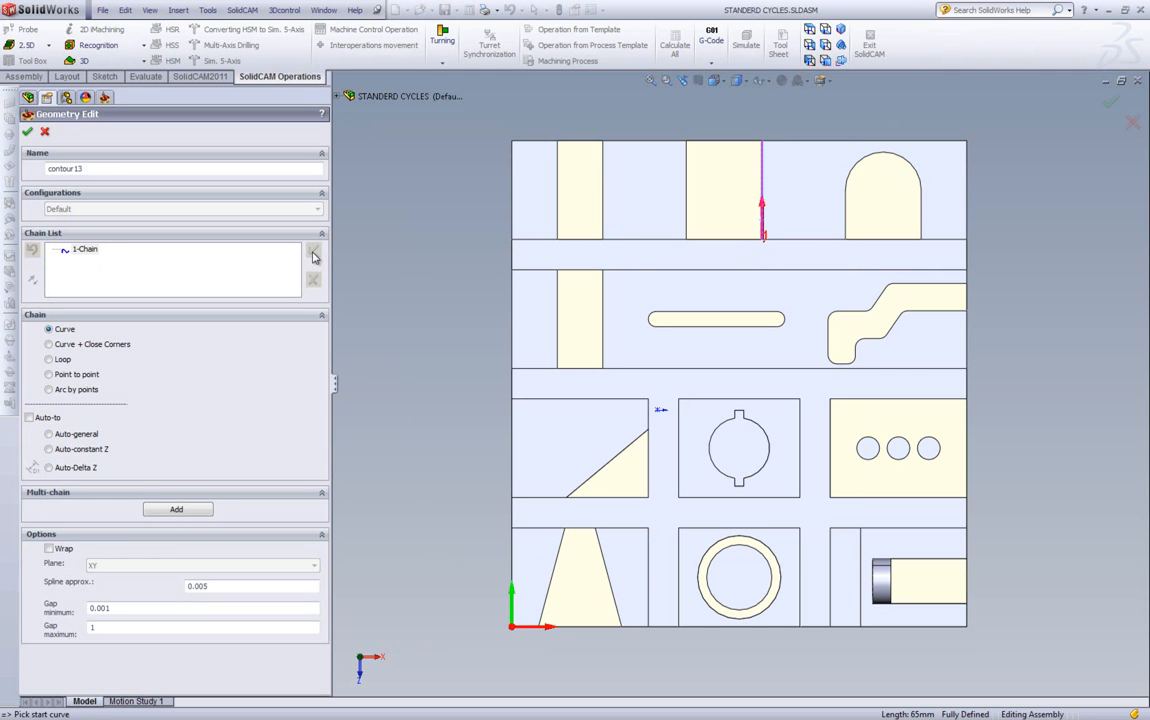
{"action": "left_click", "coordinate": [685, 224]}
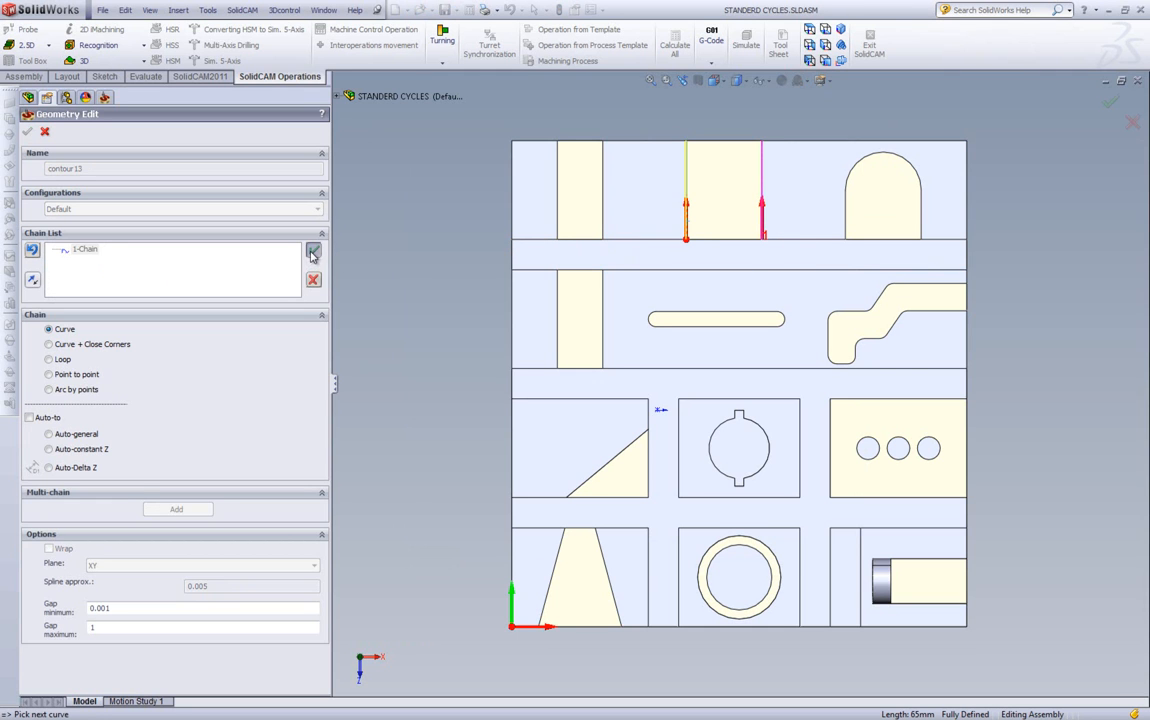
{"action": "left_click", "coordinate": [313, 254]}
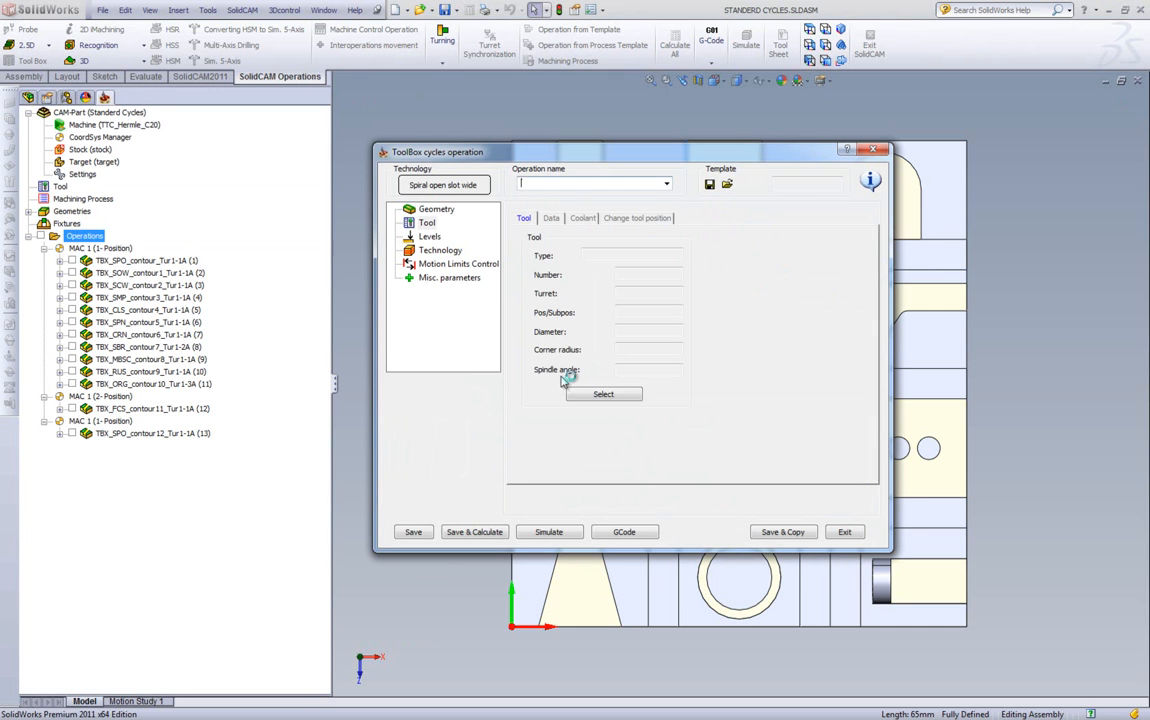
Step: Assign a tool to the operation and pick the wide open slot's floor for the profile depth
{"action": "left_click", "coordinate": [603, 395]}
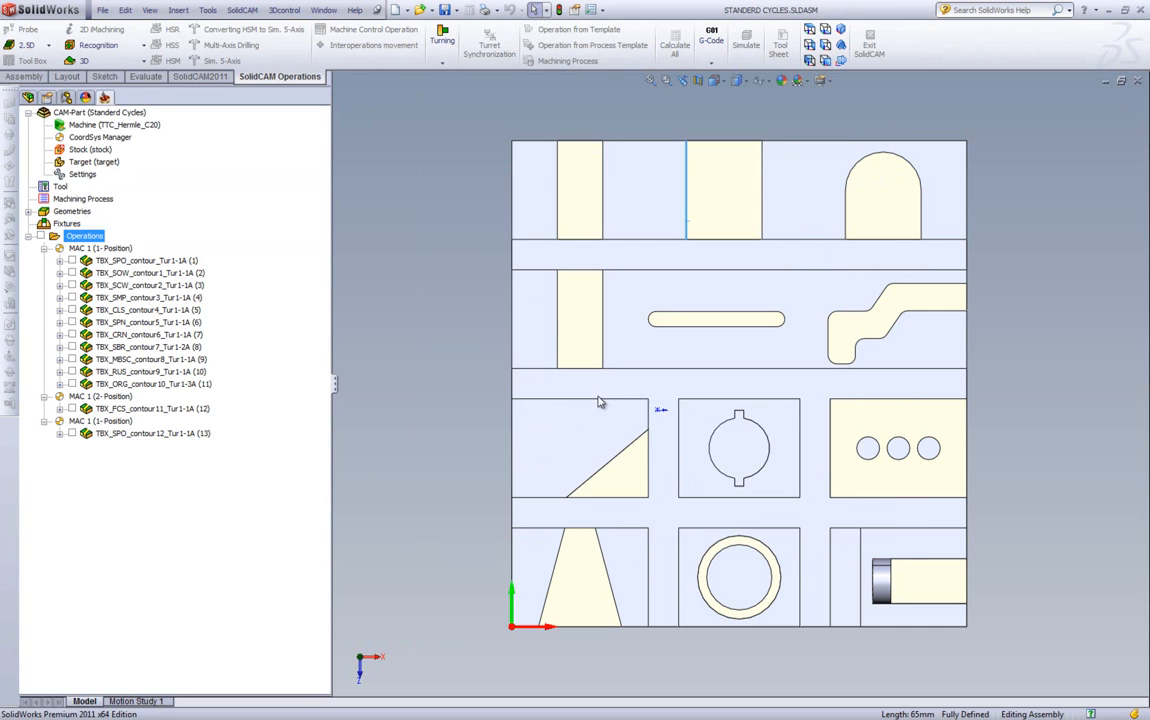
{"action": "left_click", "coordinate": [508, 463]}
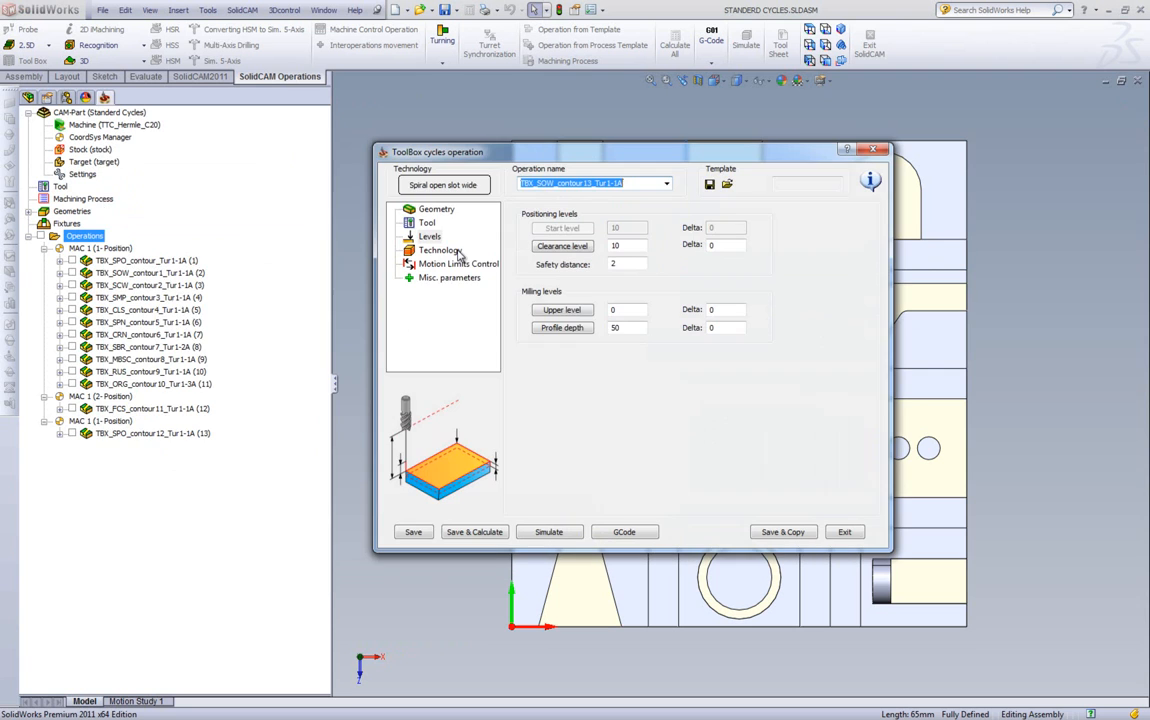
{"action": "left_click", "coordinate": [561, 328]}
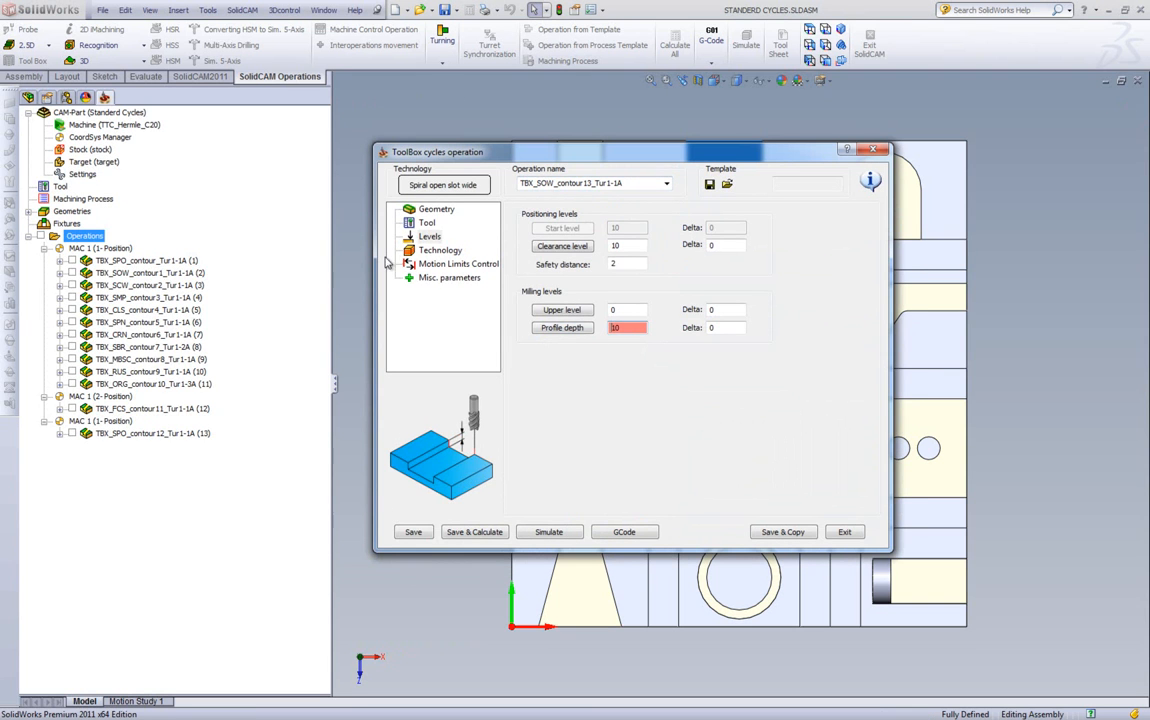
Step: Set the min step over of the spiral cuts to 1 in the operation's technology parameters
{"action": "left_click", "coordinate": [434, 251]}
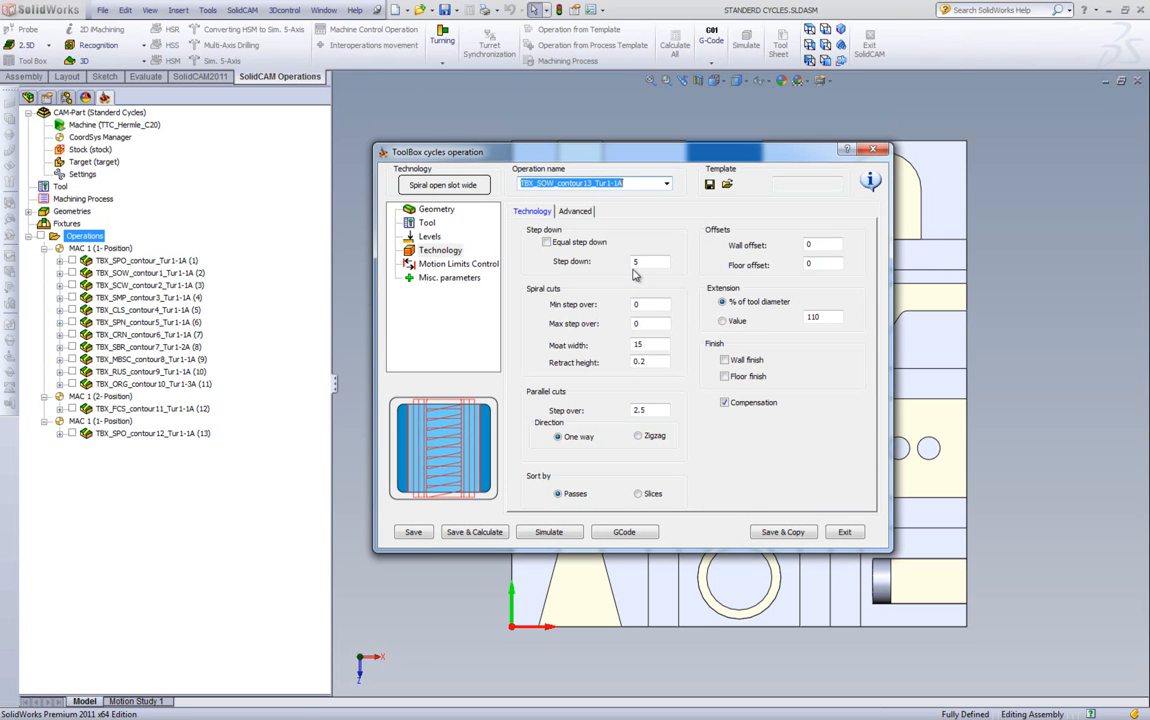
{"action": "left_click", "coordinate": [654, 346]}
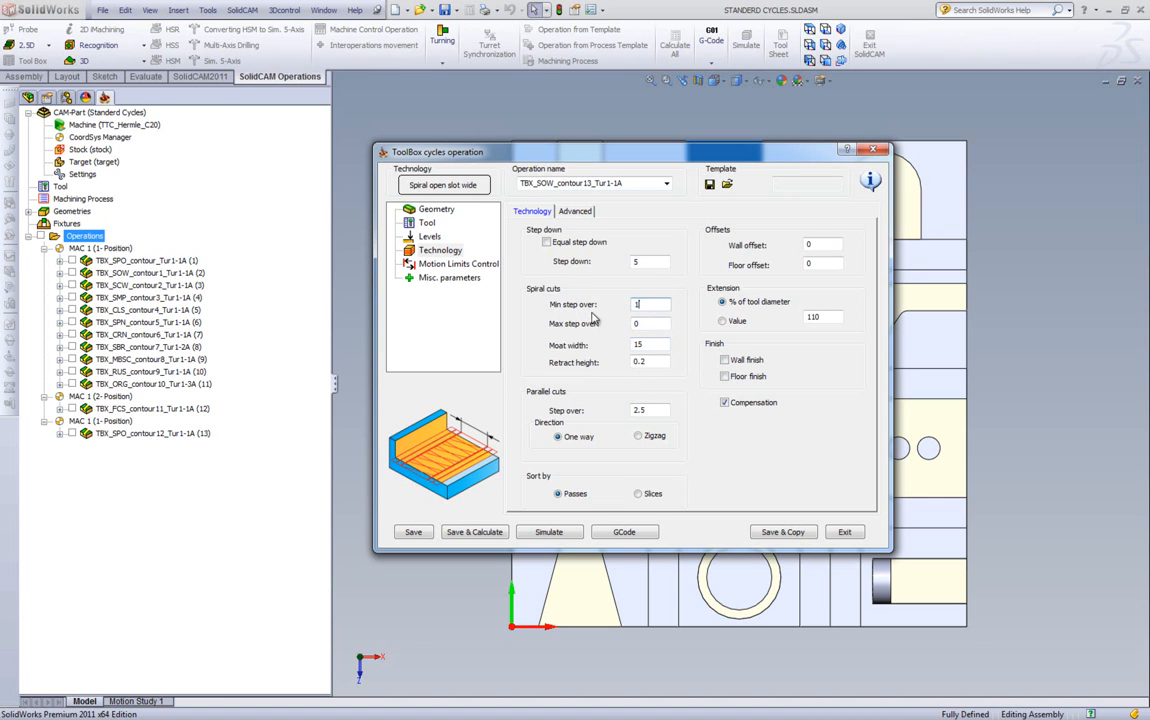
{"action": "key", "text": "Tab"}
Step: Simulate the spiral open slot wide toolpath in Host CAD mode and examine it closely over the slot
{"action": "left_click", "coordinate": [543, 532]}
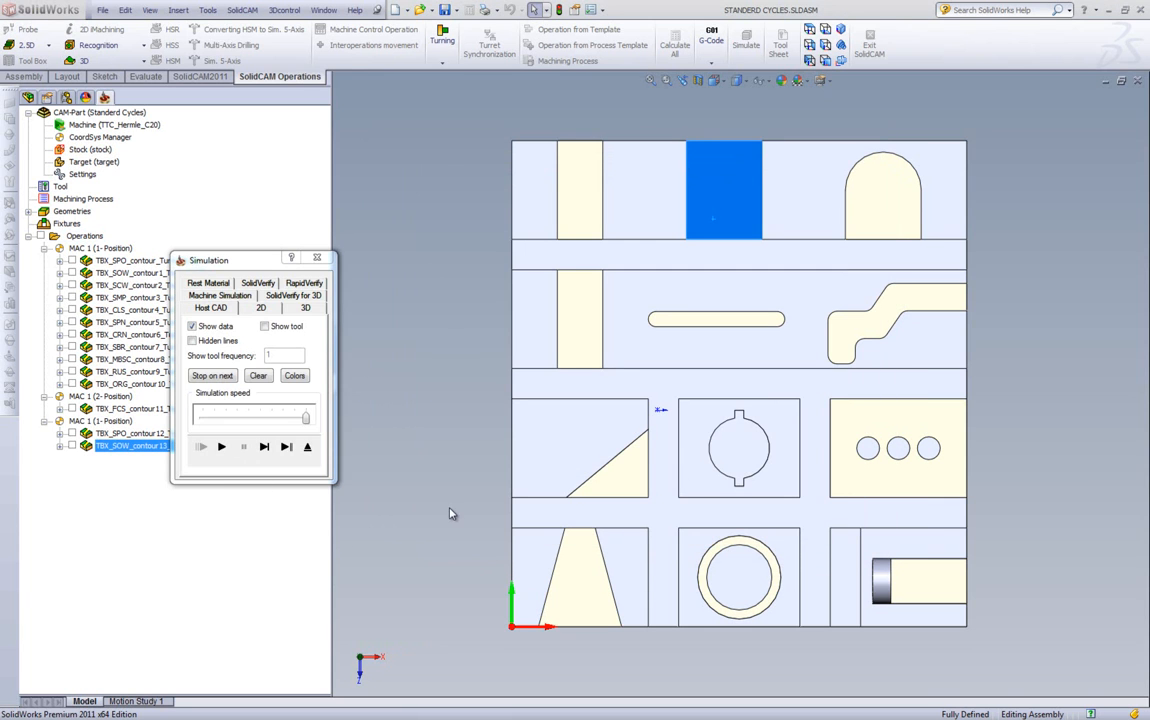
{"action": "left_click", "coordinate": [221, 446]}
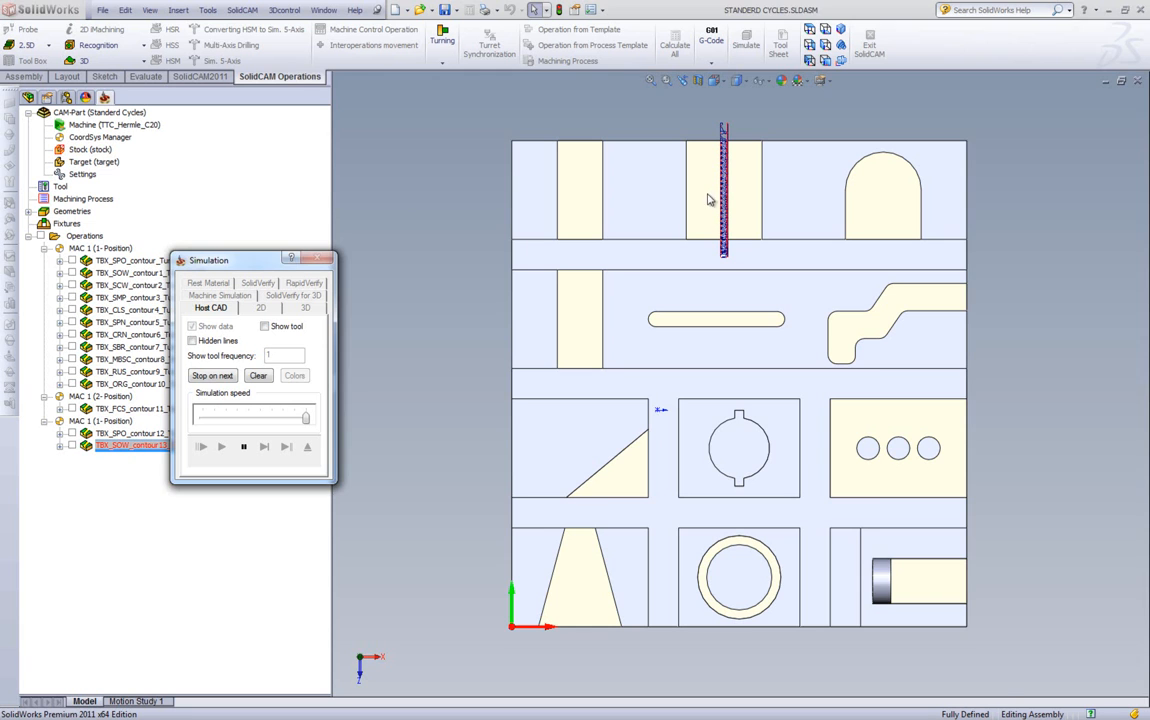
{"action": "scroll", "coordinate": [739, 187], "scroll_direction": "down", "scroll_amount": 6}
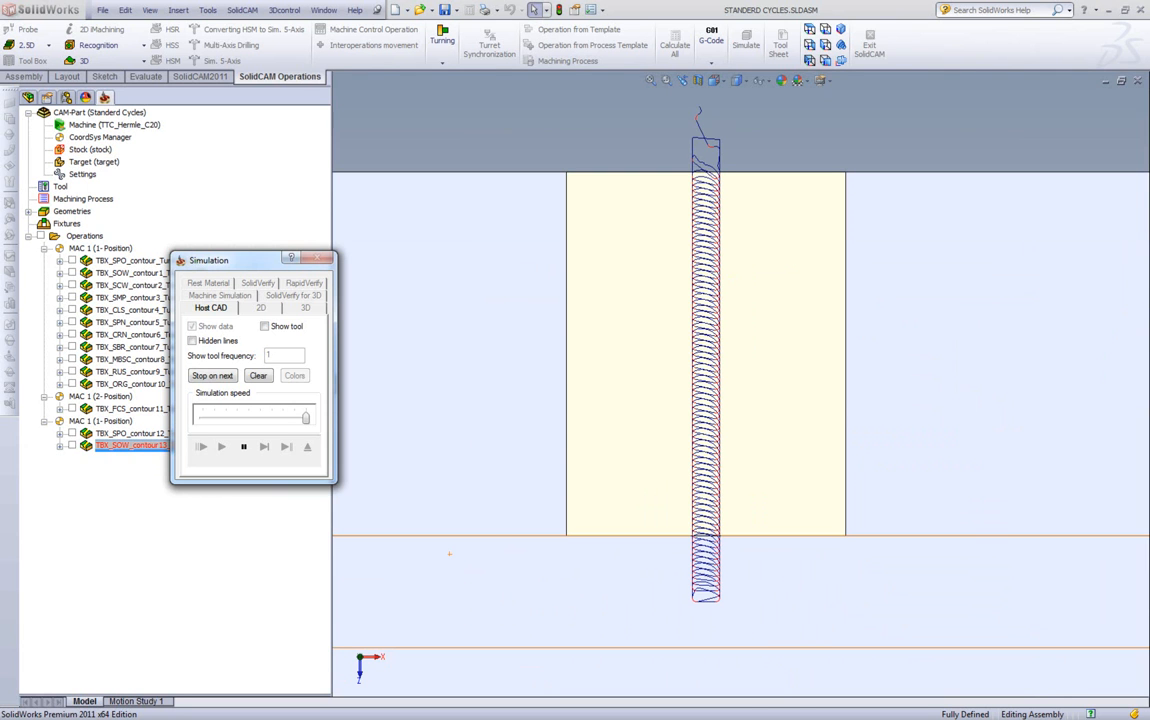
Step: Add a ToolBox Cycles operation using the Spiral closed slot wide sub-operation and define its geometry from the arched slot's edges
{"action": "right_click", "coordinate": [84, 236]}
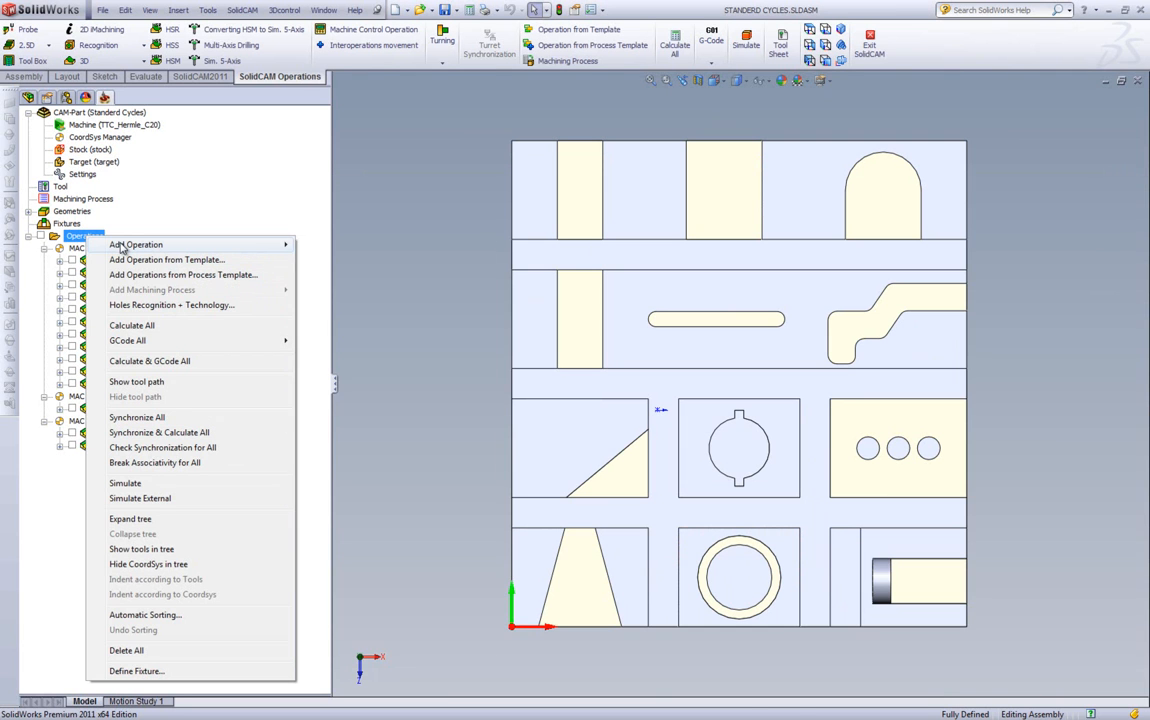
{"action": "mouse_move", "coordinate": [115, 244]}
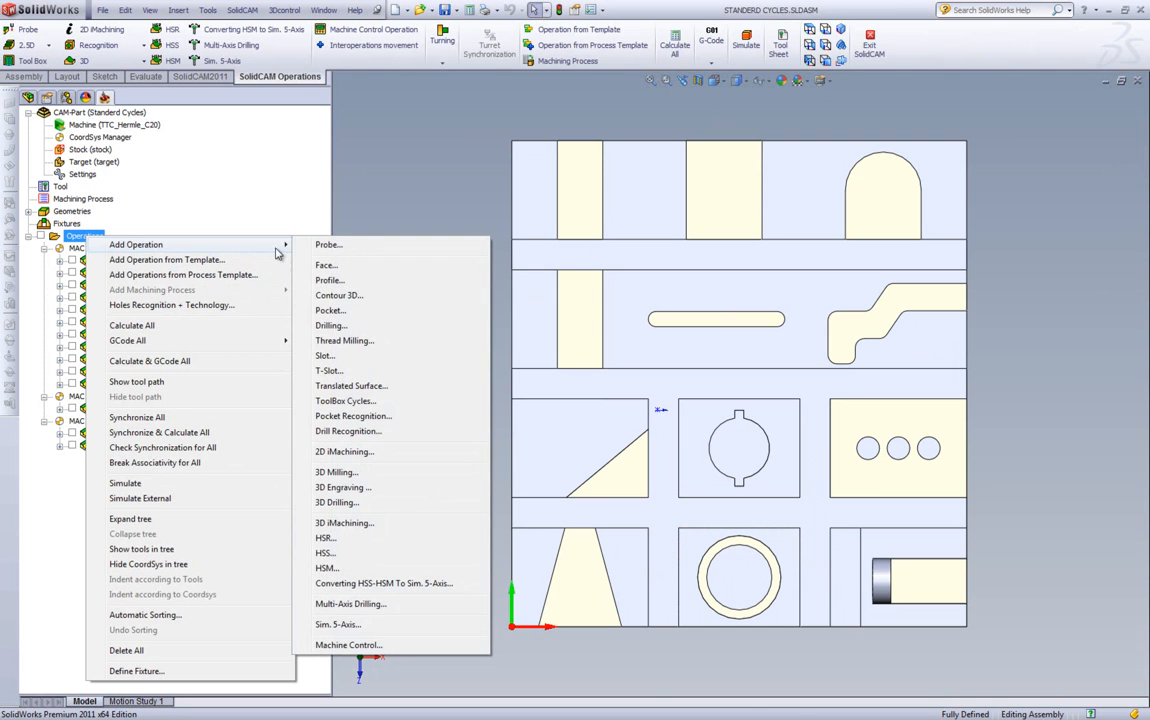
{"action": "left_click", "coordinate": [345, 400]}
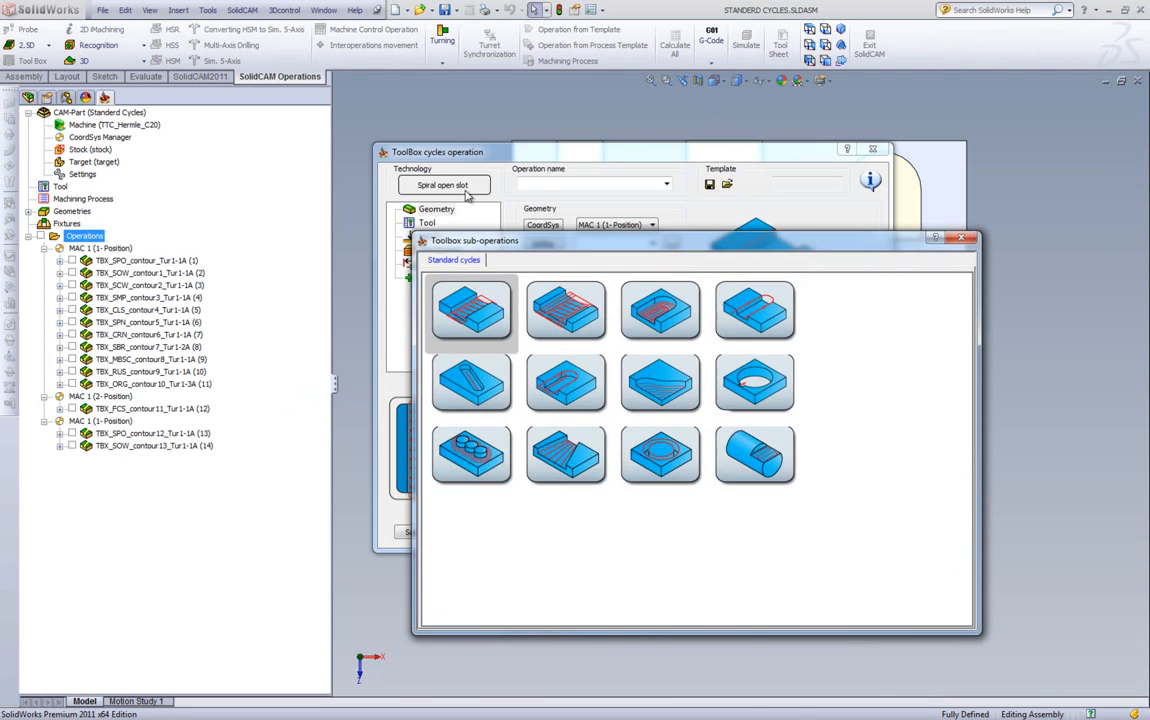
{"action": "left_click", "coordinate": [660, 306]}
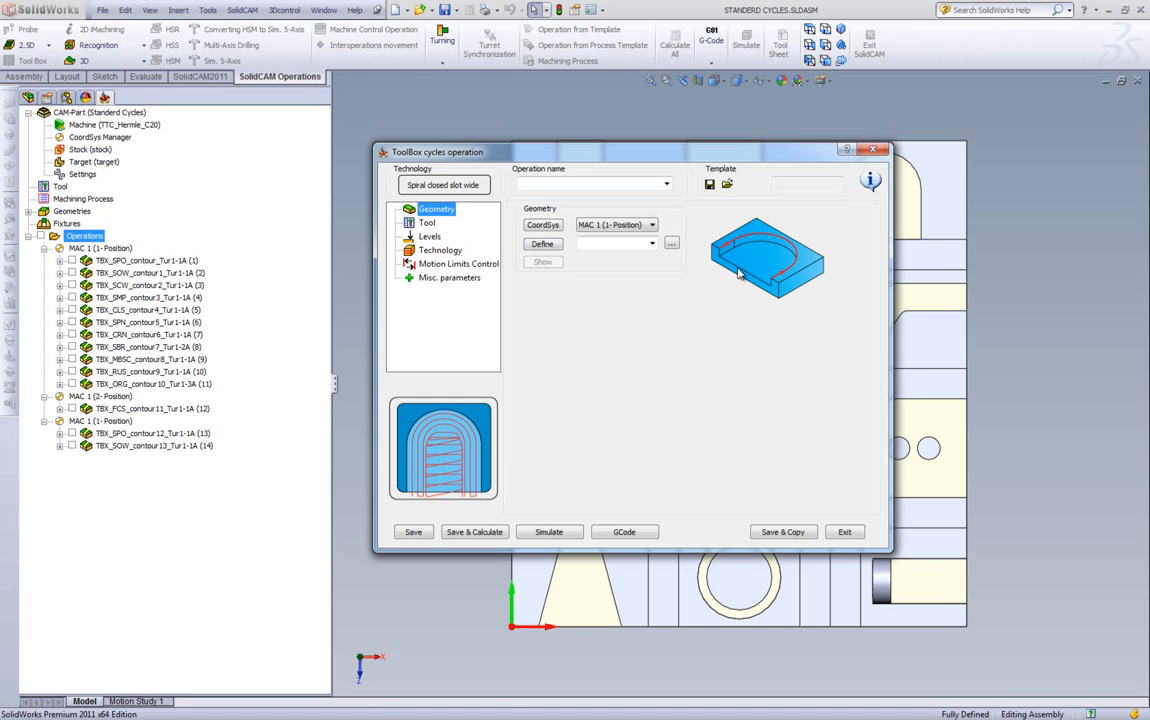
{"action": "left_click", "coordinate": [540, 244]}
{"action": "left_click", "coordinate": [826, 236]}
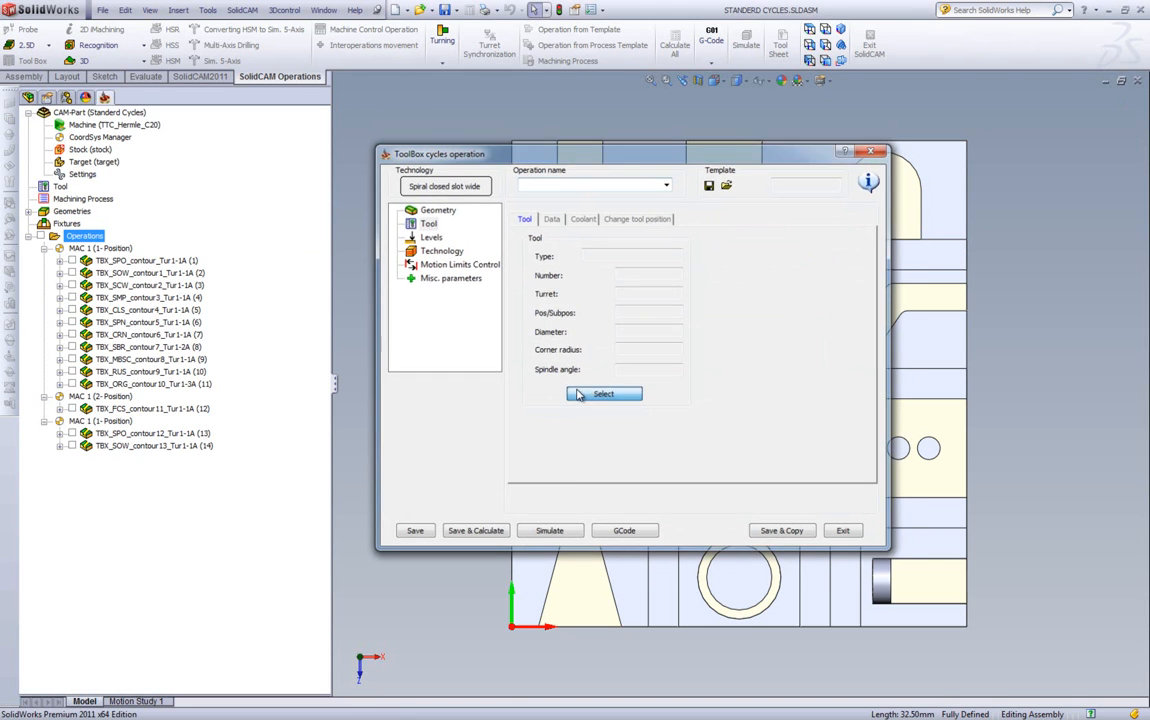
Step: Assign a tool to the closed slot operation and pick the arched slot's floor for the profile depth
{"action": "left_click", "coordinate": [580, 394]}
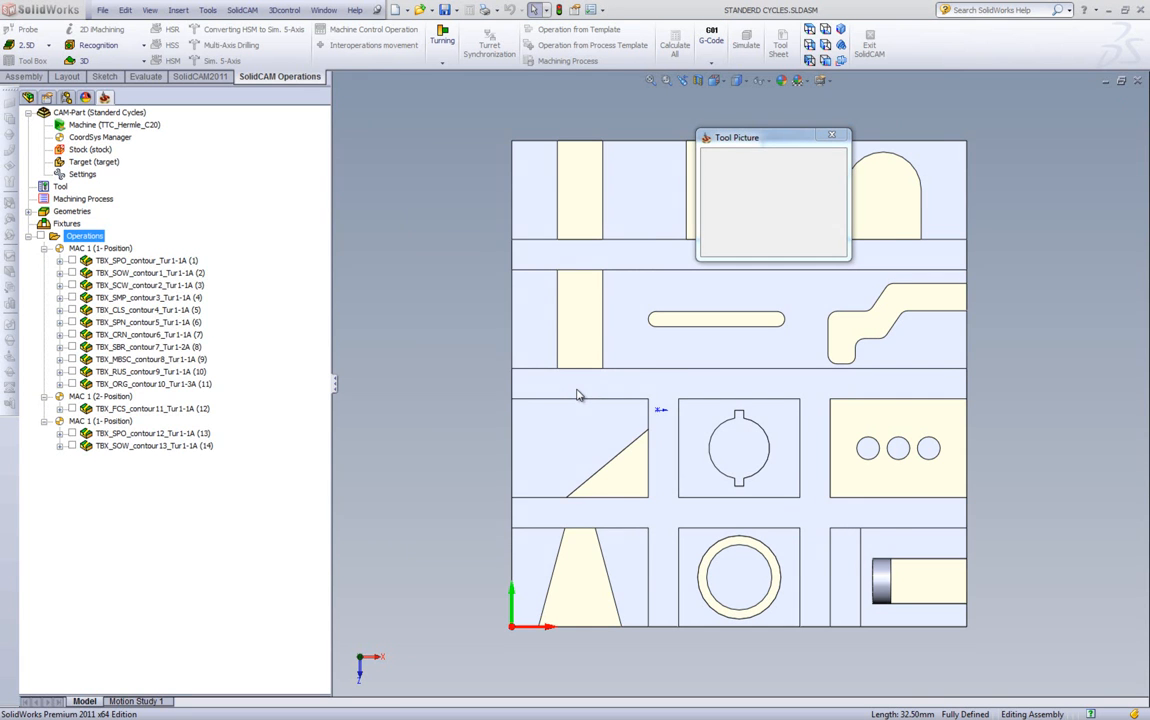
{"action": "left_click", "coordinate": [428, 237]}
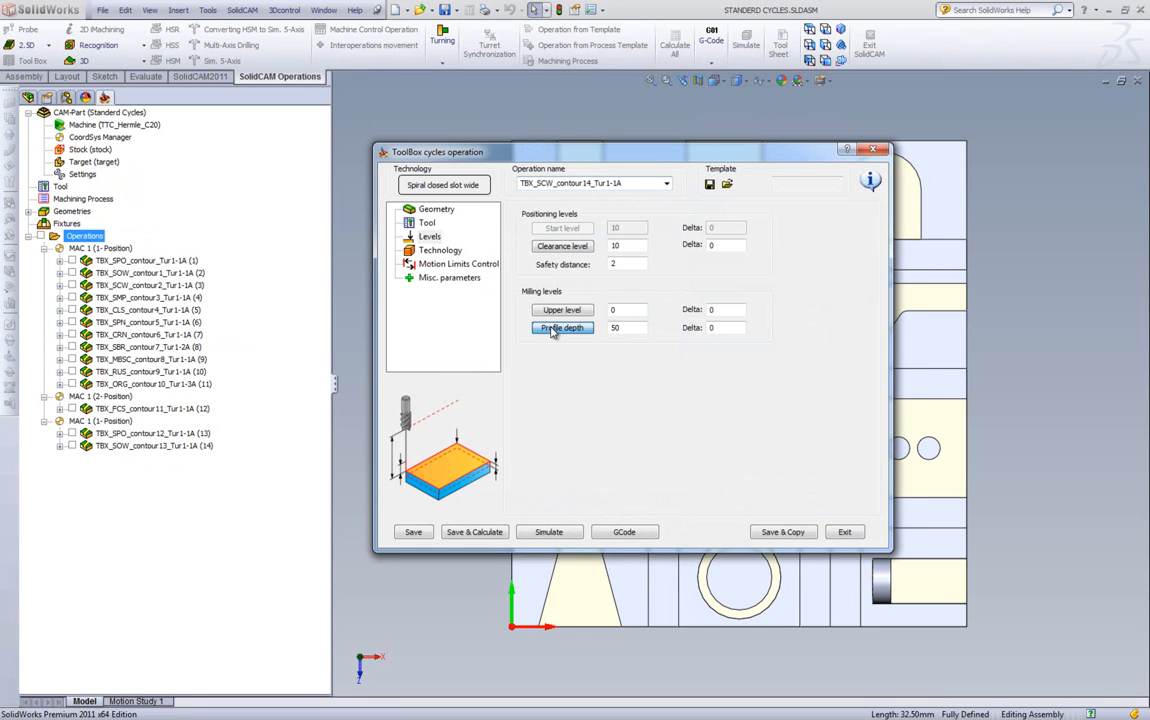
Step: Set the spiral cuts of the closed slot operation to a min step over of 1 and max step over of 8
{"action": "left_click", "coordinate": [430, 251]}
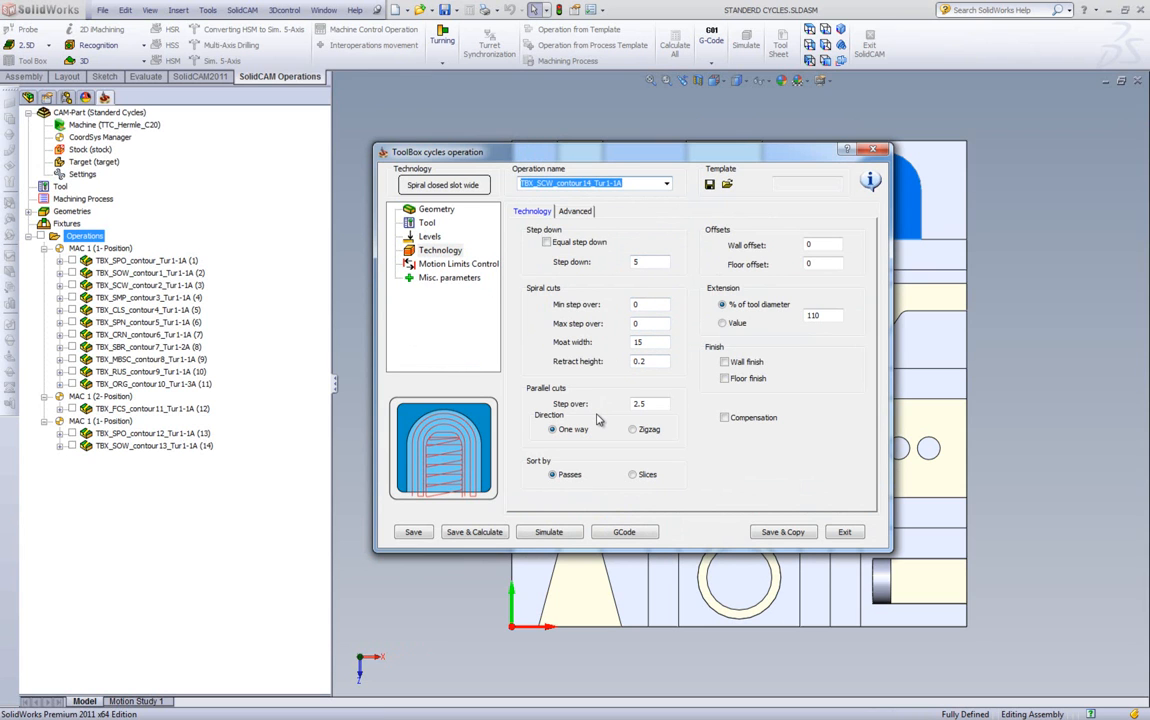
{"action": "left_click", "coordinate": [644, 303]}
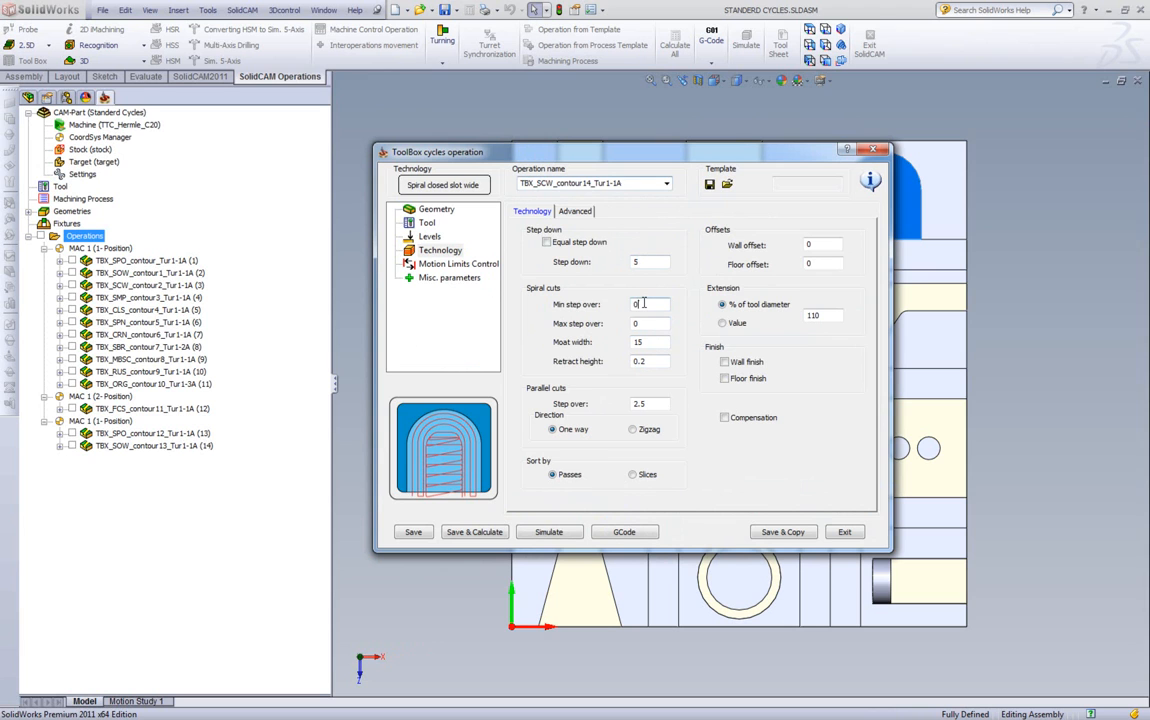
{"action": "type", "text": "1"}
{"action": "key", "text": "Tab"}
{"action": "type", "text": "8"}
Step: Set the parallel cuts to a step over of 10 with Zigzag direction, sorted by slices, and save and calculate the operation
{"action": "left_click_drag", "start_coordinate": [650, 404], "coordinate": [584, 404]}
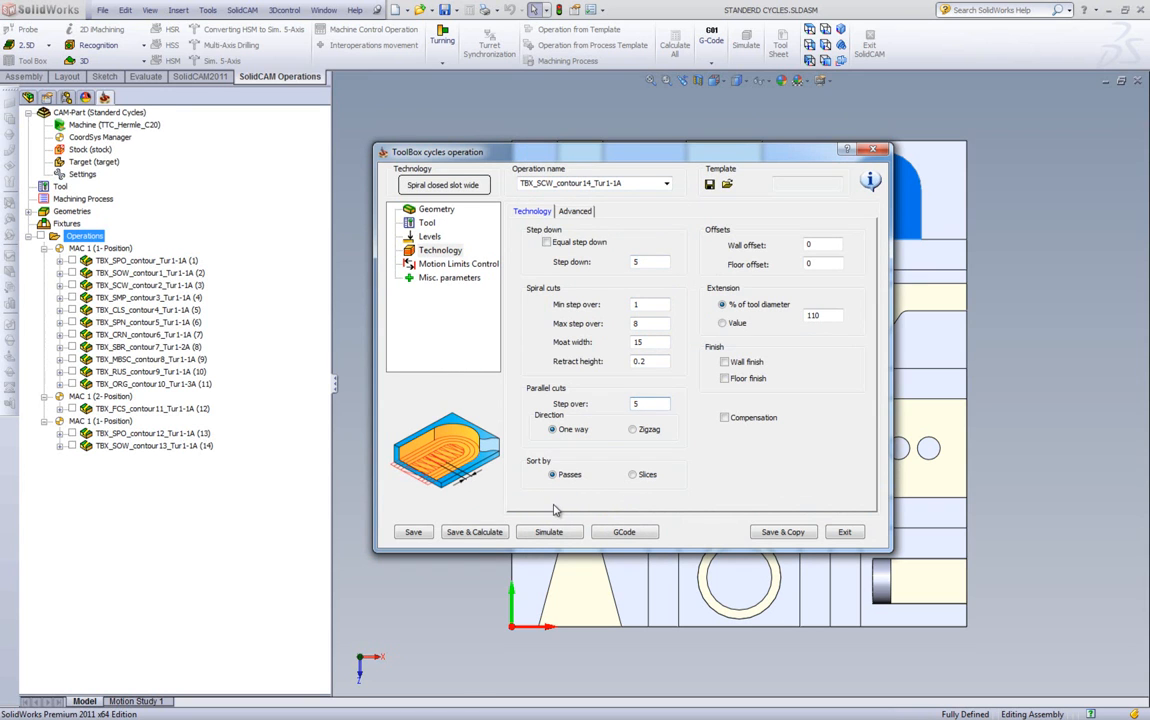
{"action": "left_click", "coordinate": [633, 430]}
{"action": "left_click", "coordinate": [462, 532]}
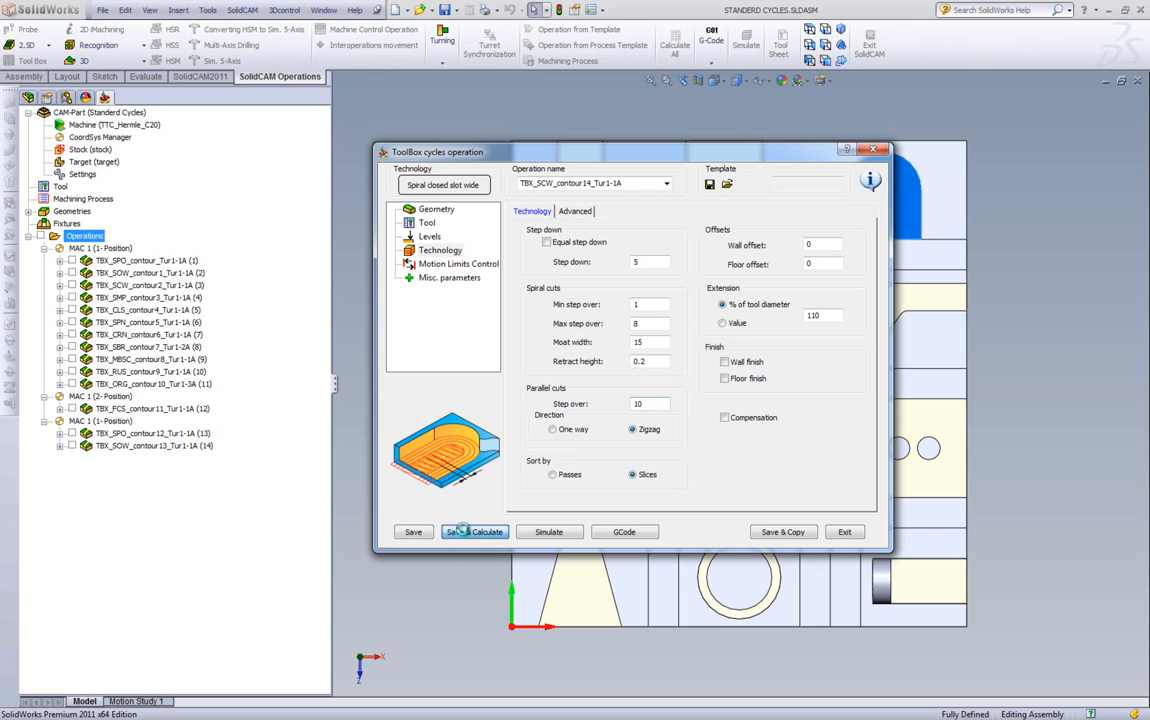
Step: Simulate the spiral closed slot wide toolpath in Host CAD mode and examine it closely in the arched slot
{"action": "left_click", "coordinate": [524, 531]}
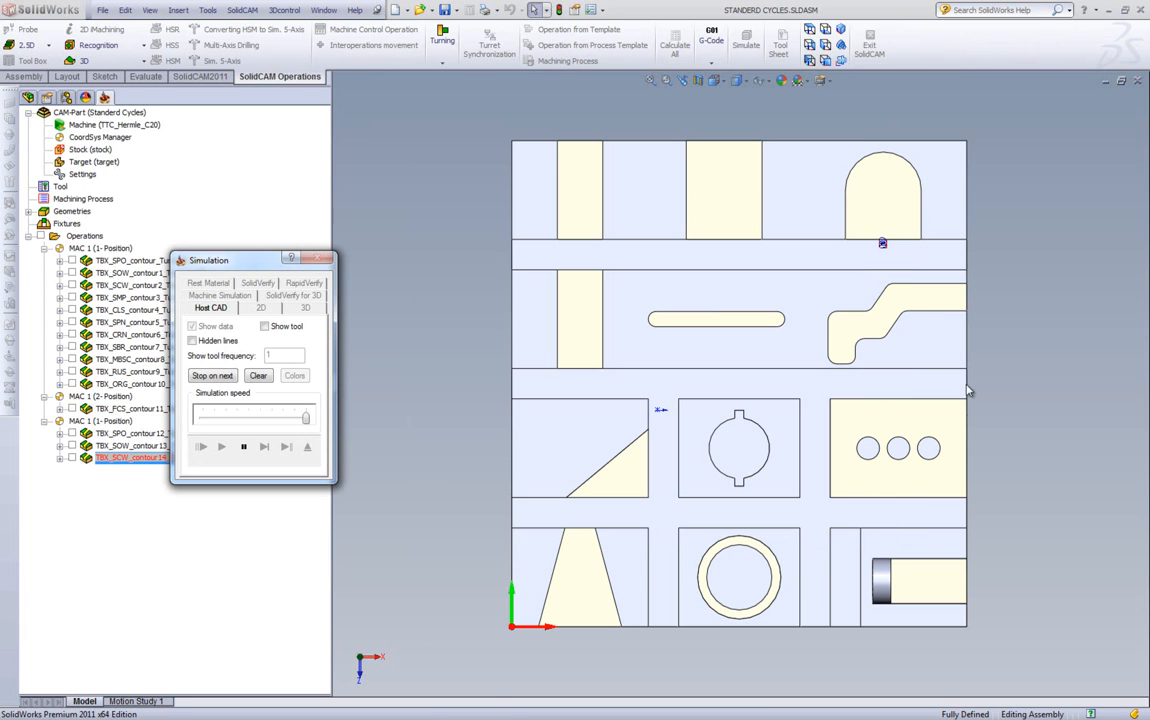
{"action": "scroll", "coordinate": [876, 210], "scroll_direction": "up", "scroll_amount": 3}
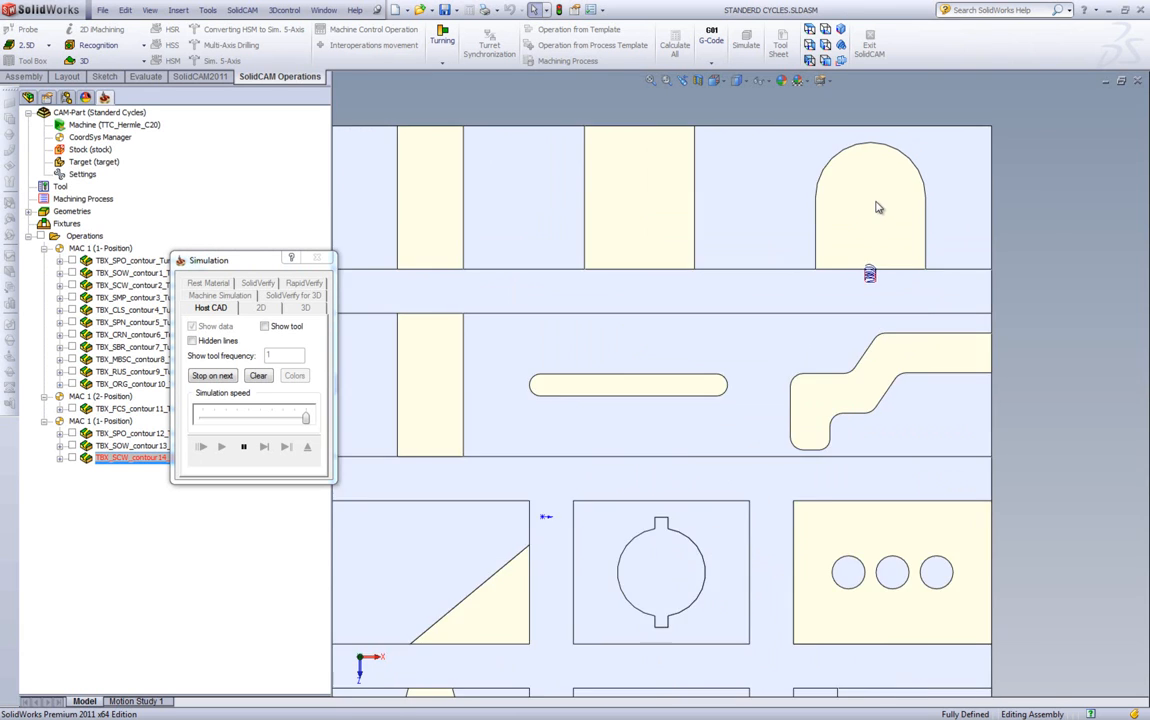
{"action": "scroll", "coordinate": [876, 210], "scroll_direction": "up", "scroll_amount": 1}
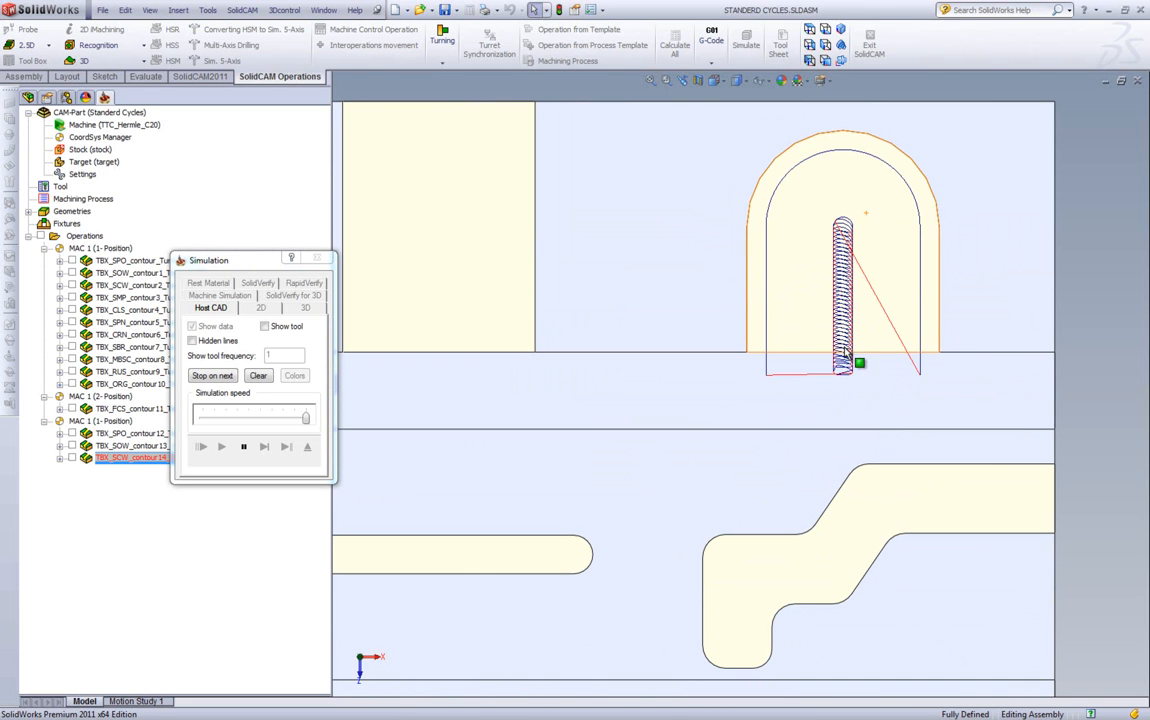